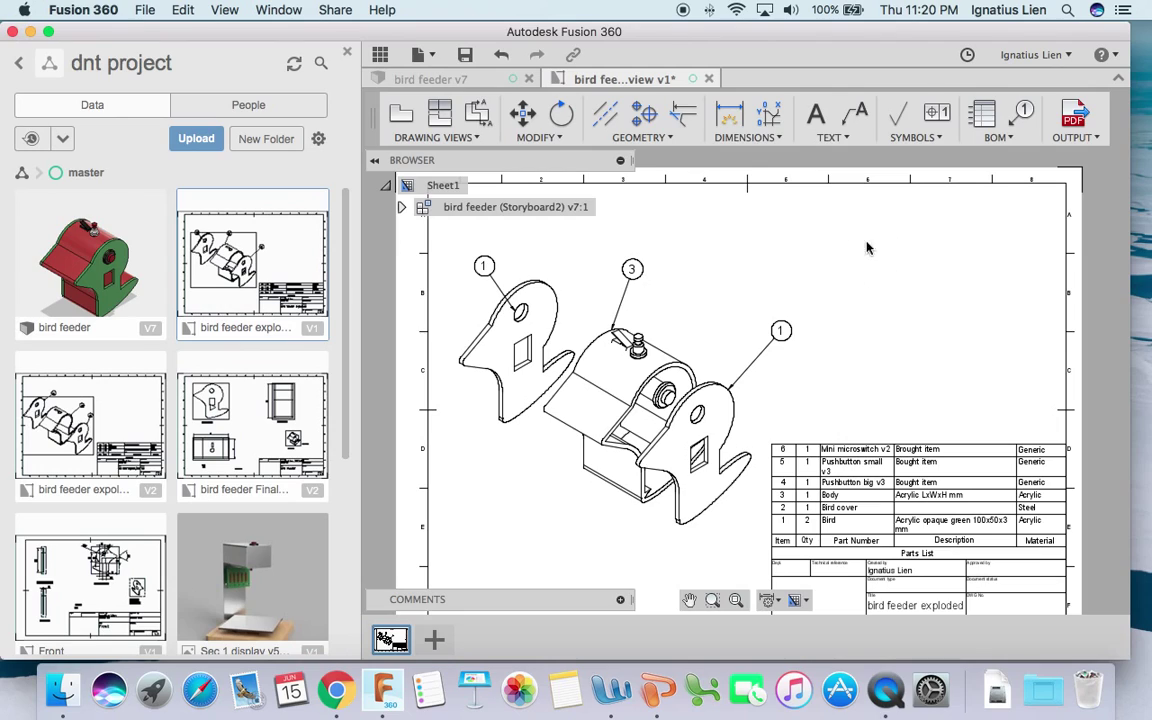
left_click(692, 278)
left_click(542, 228)
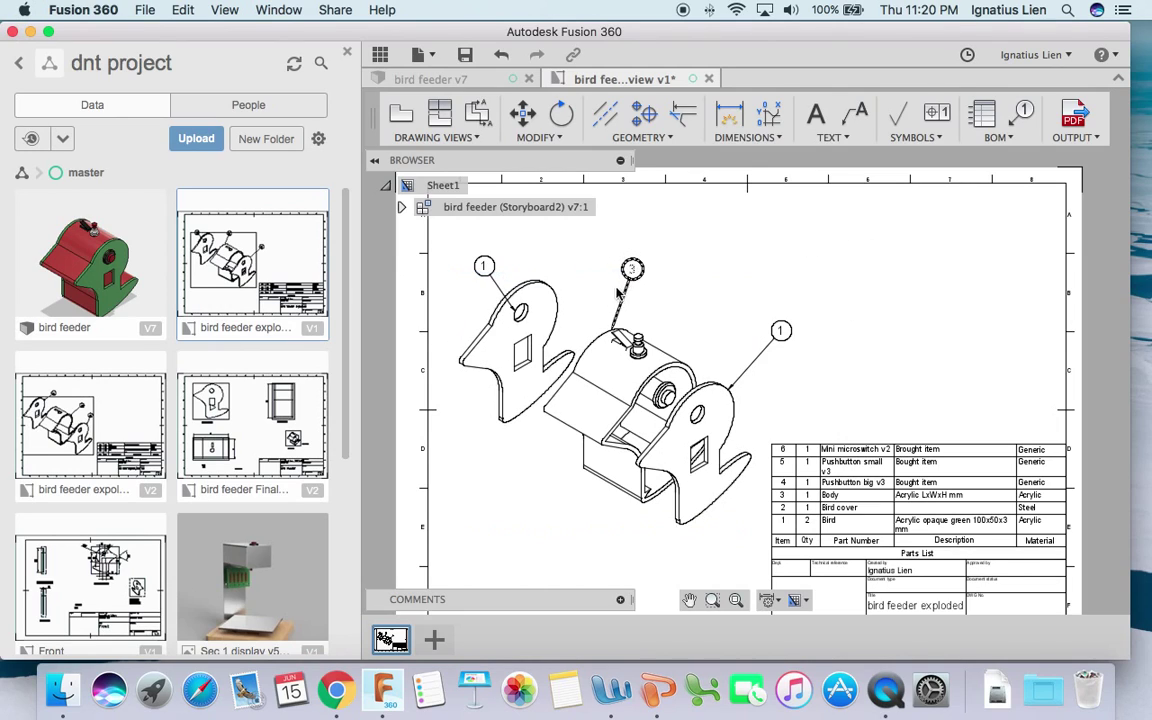
left_click(470, 276)
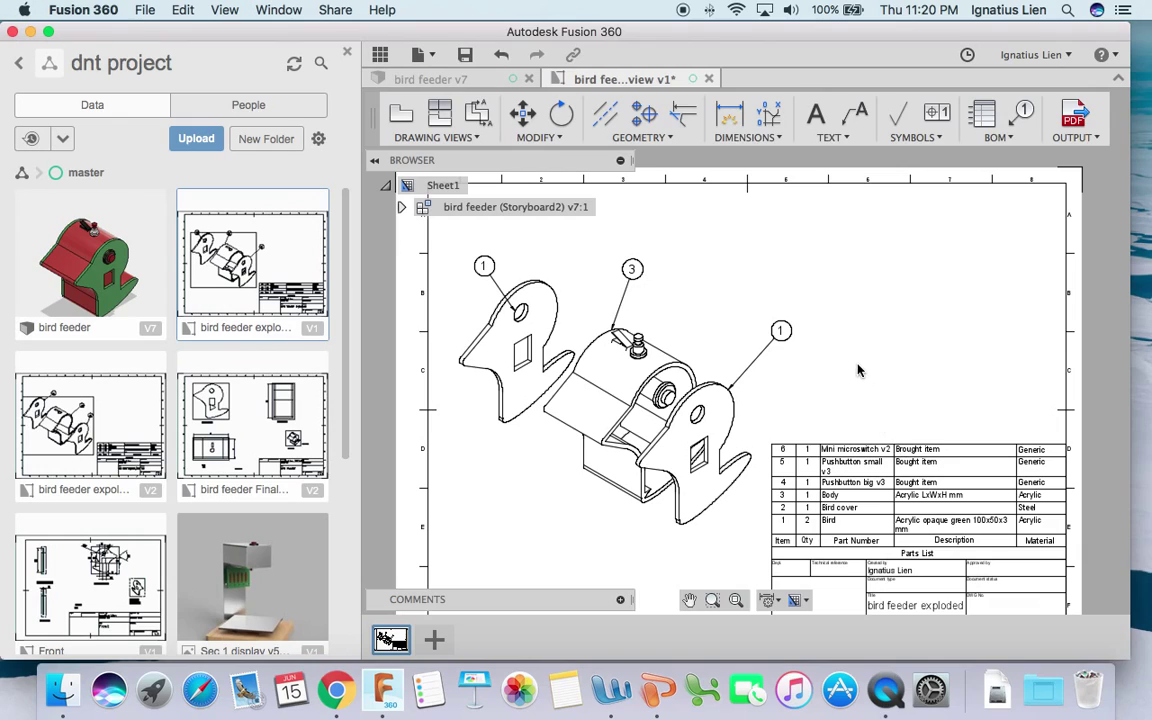
- Switch to the bird feeder v7 design and go from the Model workspace into the Animation workspace
left_click(440, 80)
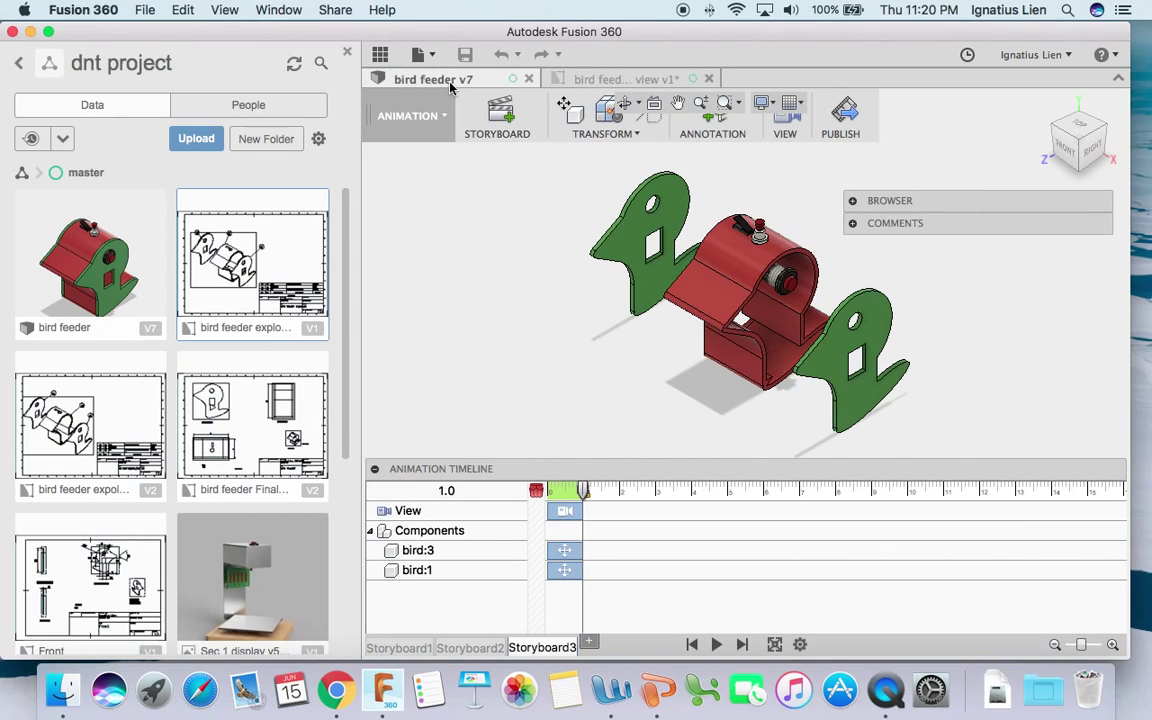
left_click(400, 116)
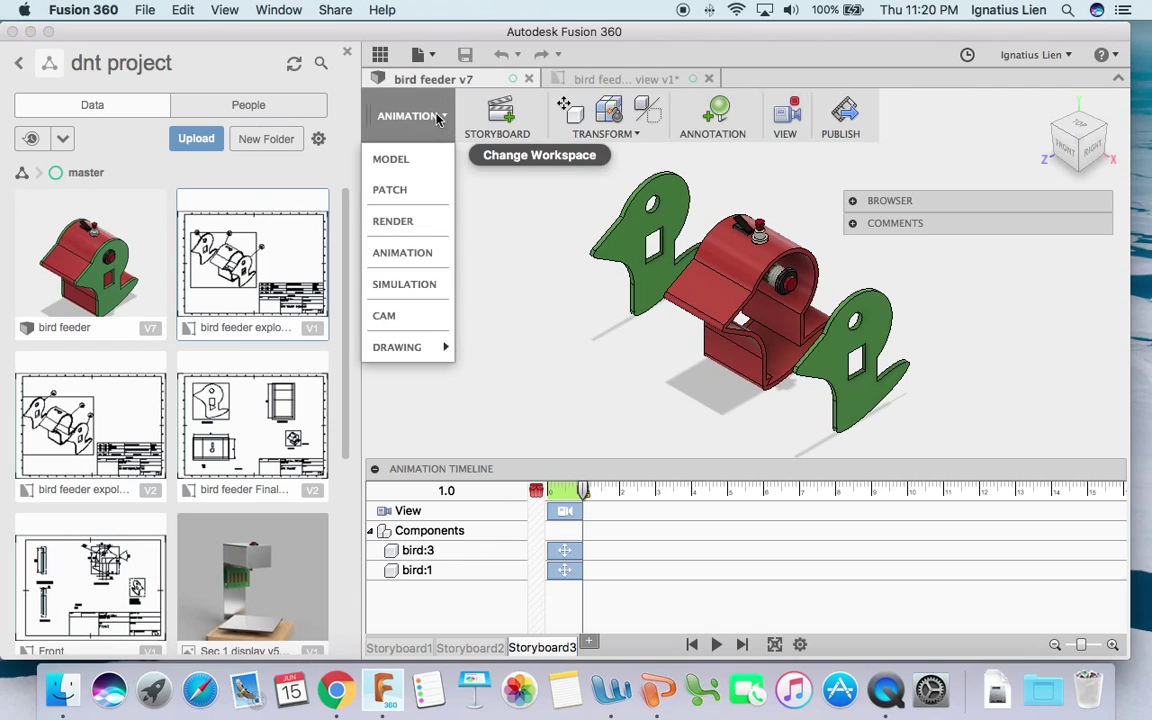
left_click(380, 156)
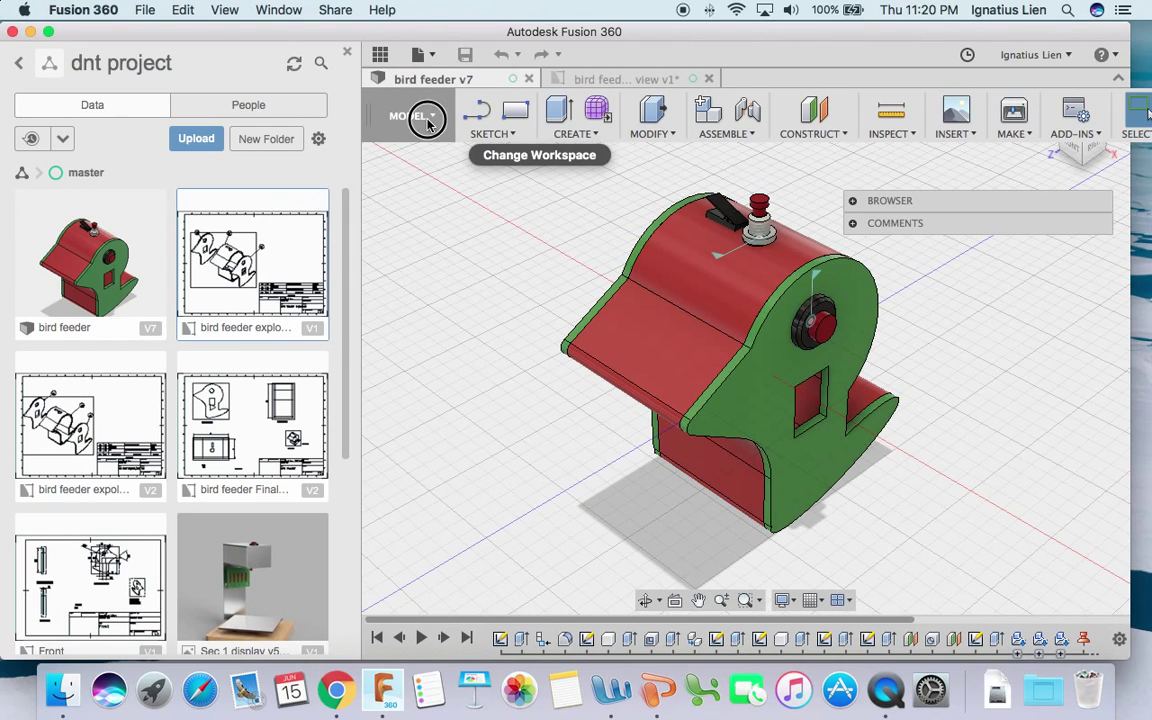
left_click(420, 120)
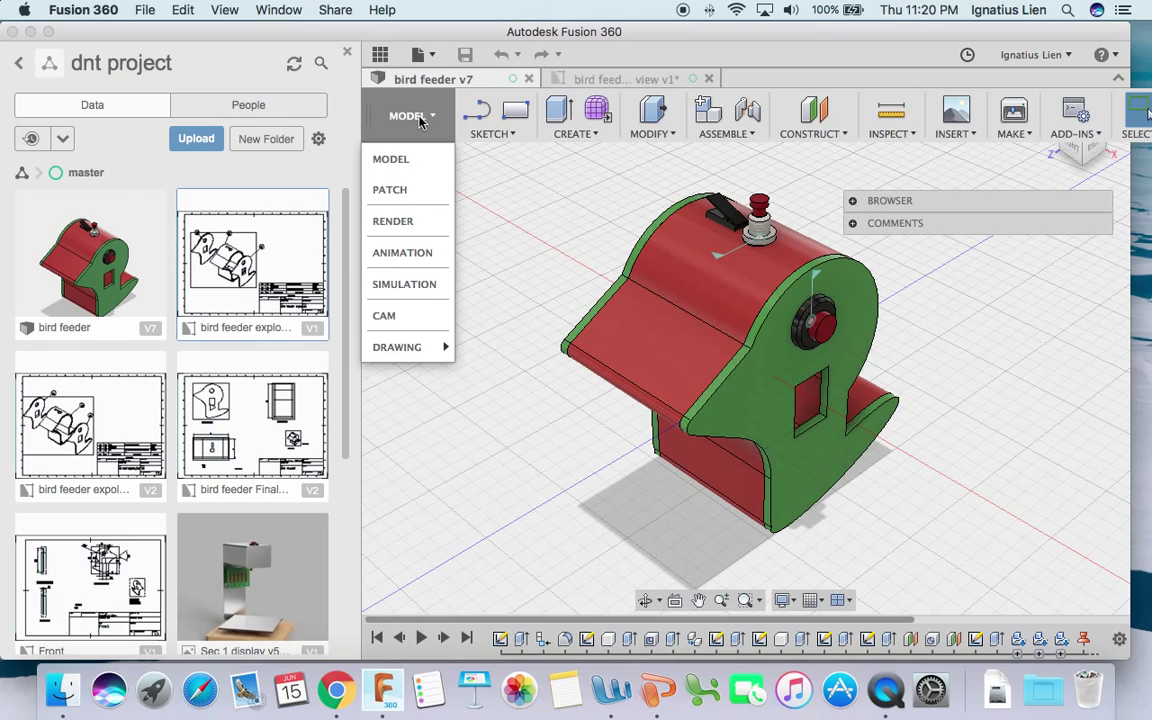
left_click(426, 260)
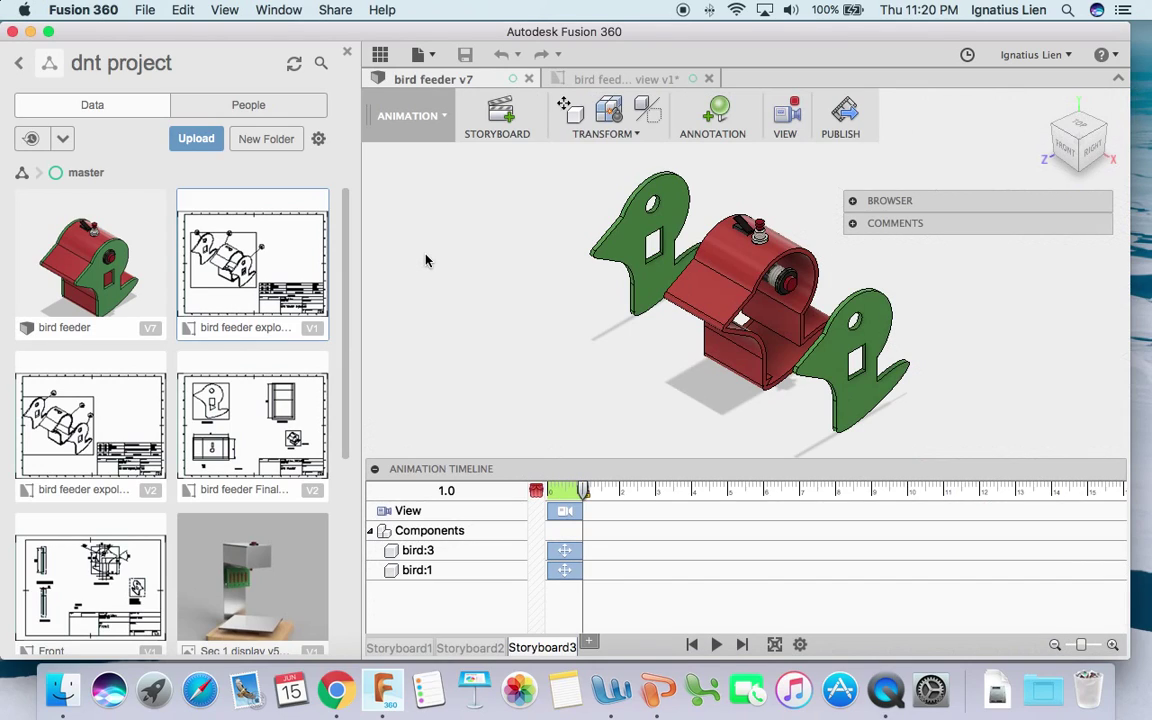
- Create a new Clean storyboard and frame the whole bird feeder in the home view
left_click(512, 122)
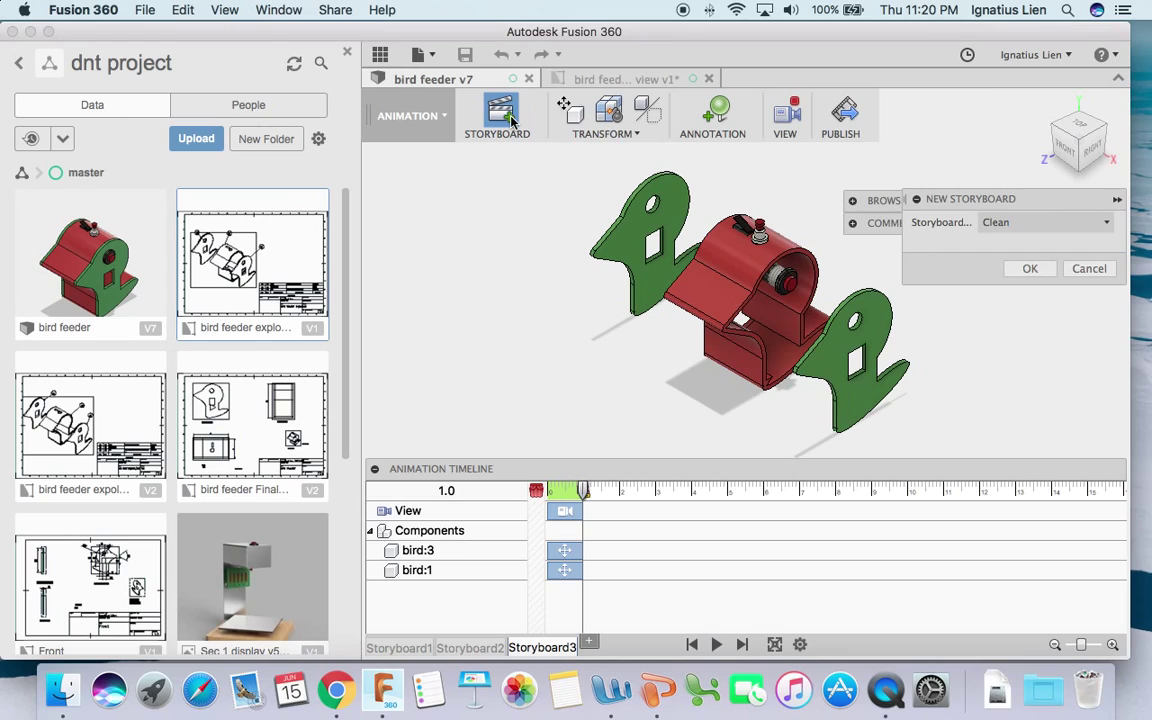
left_click(1030, 269)
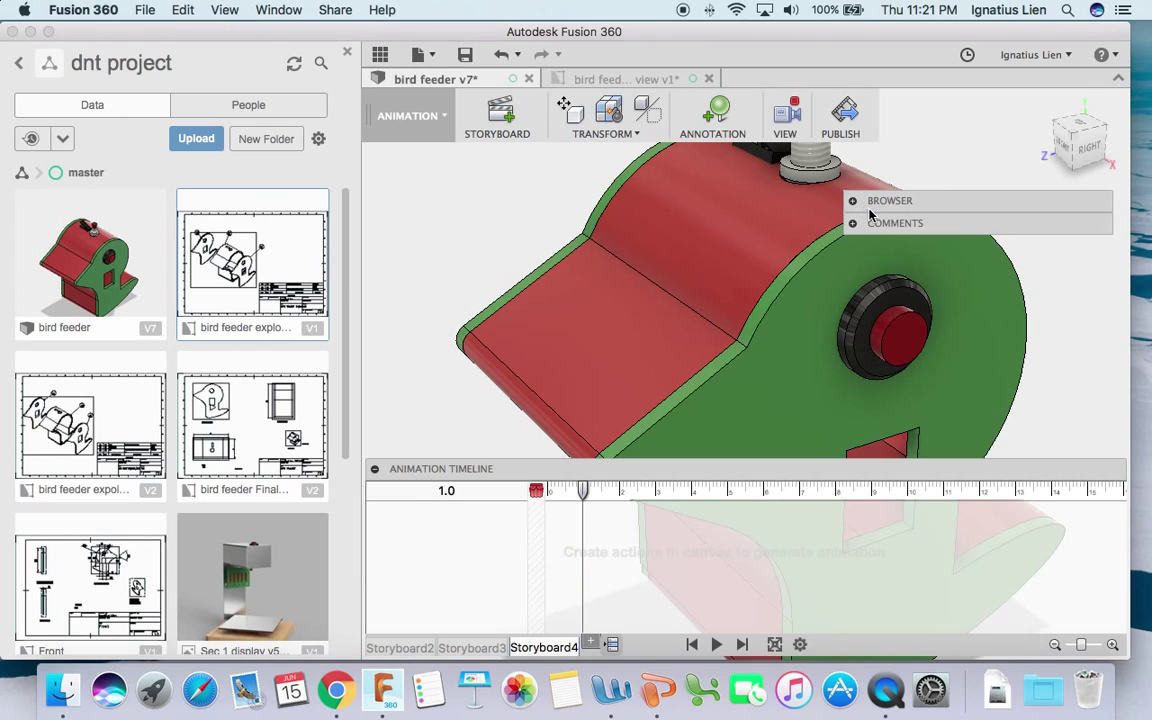
left_click(1043, 105)
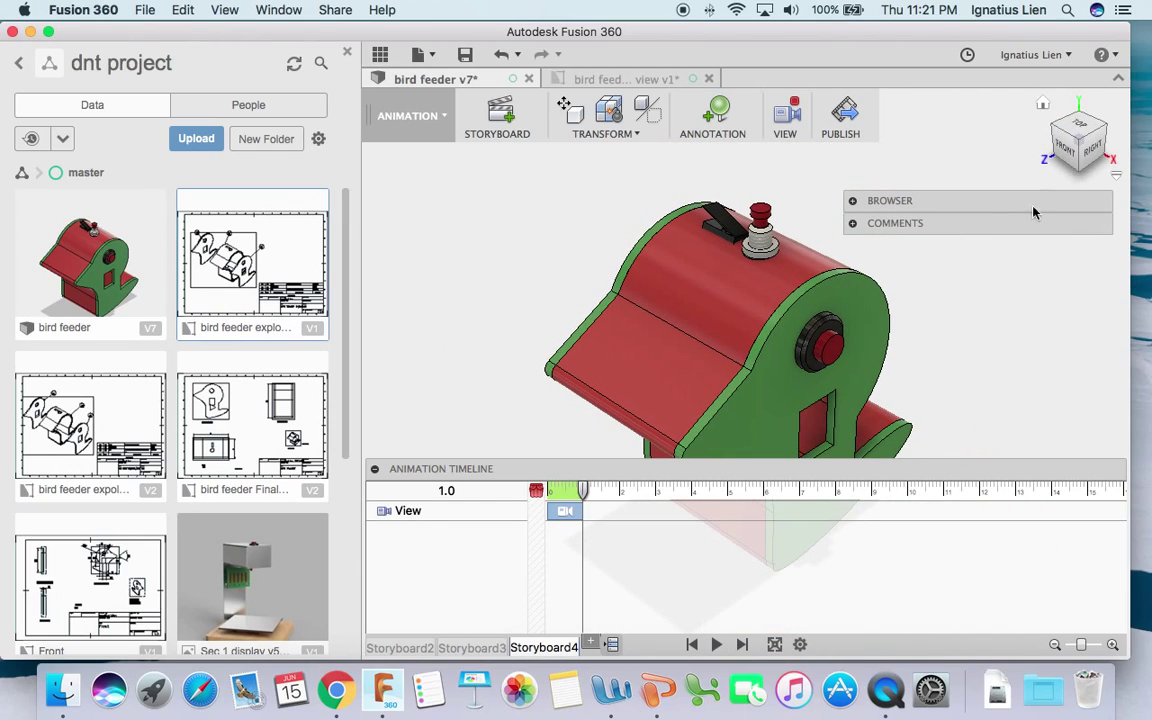
mouse_move(1047, 110)
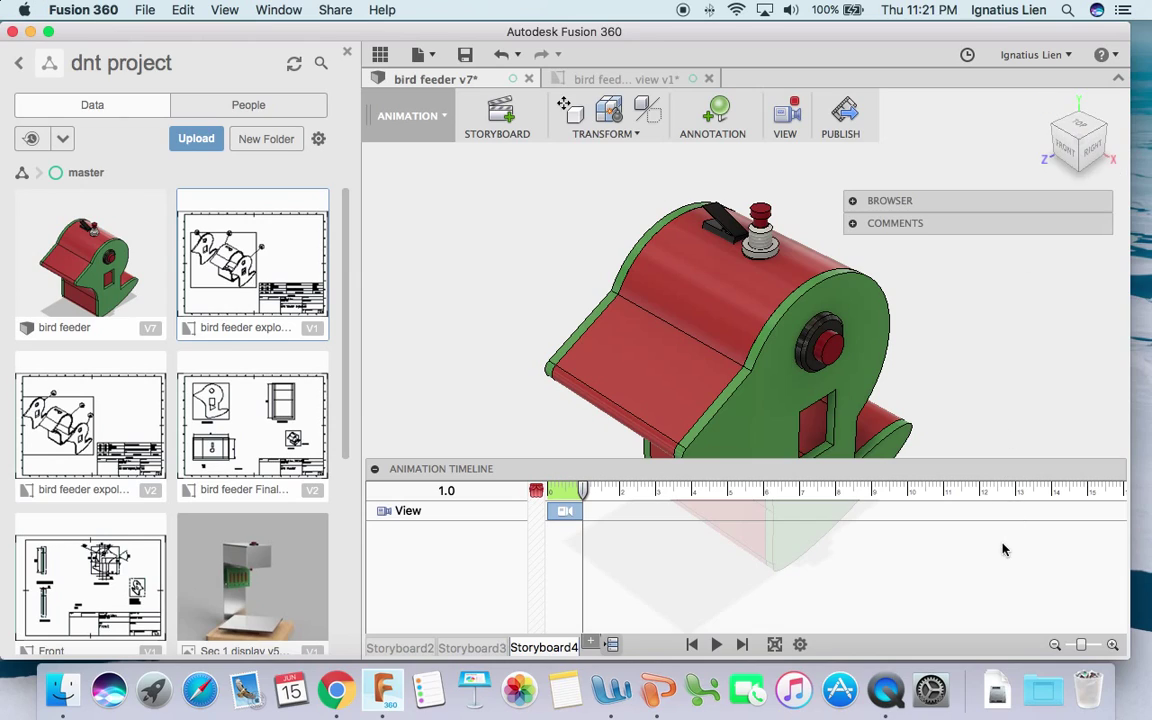
left_click_drag(990, 460, 986, 525)
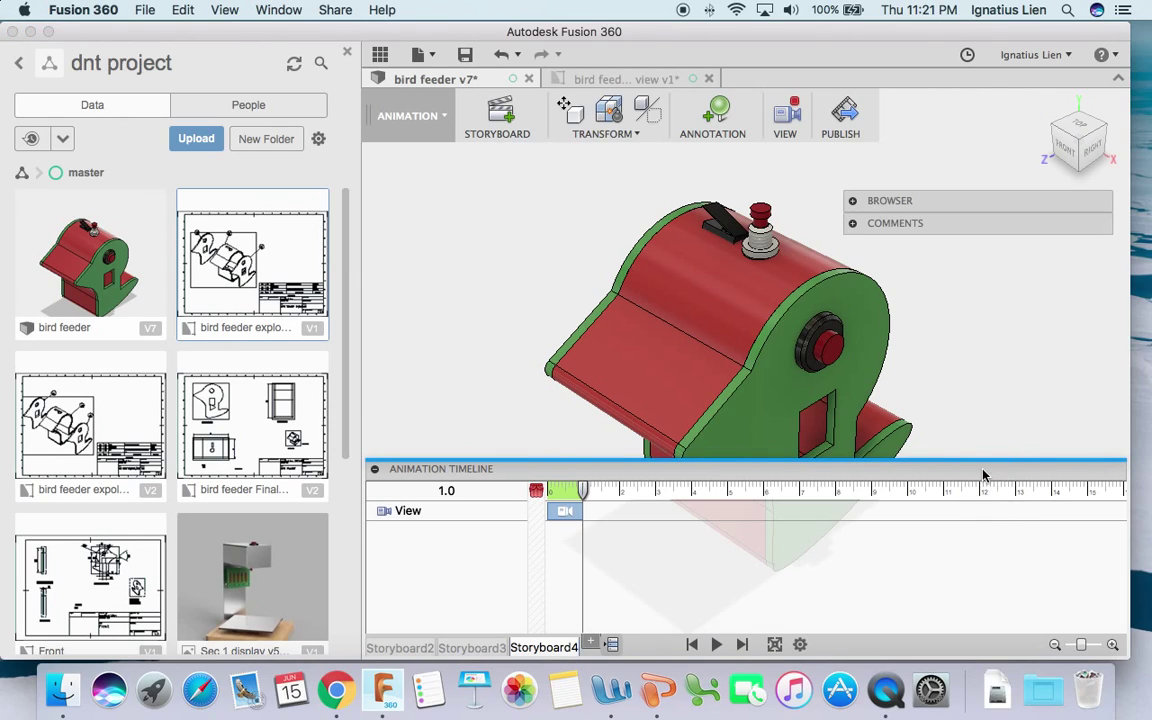
mouse_move(980, 459)
left_mouse_down()
mouse_move(979, 489)
mouse_move(977, 463)
left_mouse_up()
scroll(972, 376, "up", 2)
scroll(970, 385, "down", 3)
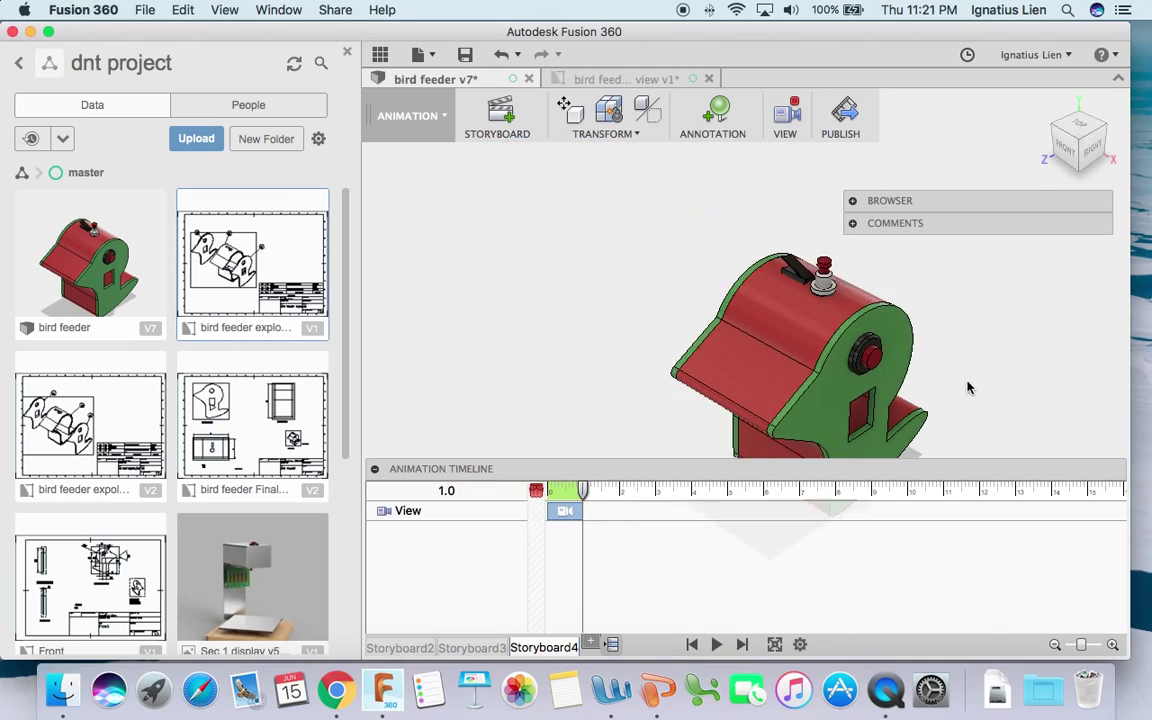
scroll(967, 382, "down", 2)
middle_click_drag(967, 379, 851, 309)
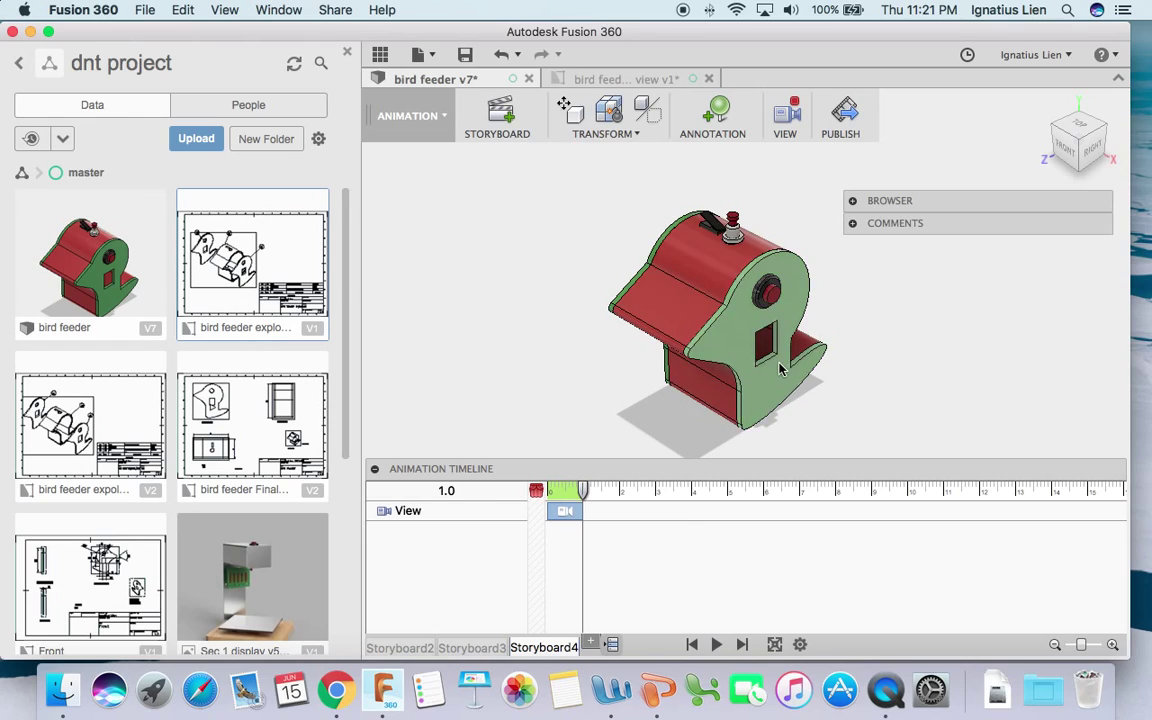
- Move the big pushbutton 50 mm along its Z axis, out of the front bird-shaped side panel, with Transform Components
left_click(602, 137)
left_click(622, 152)
left_click(682, 226)
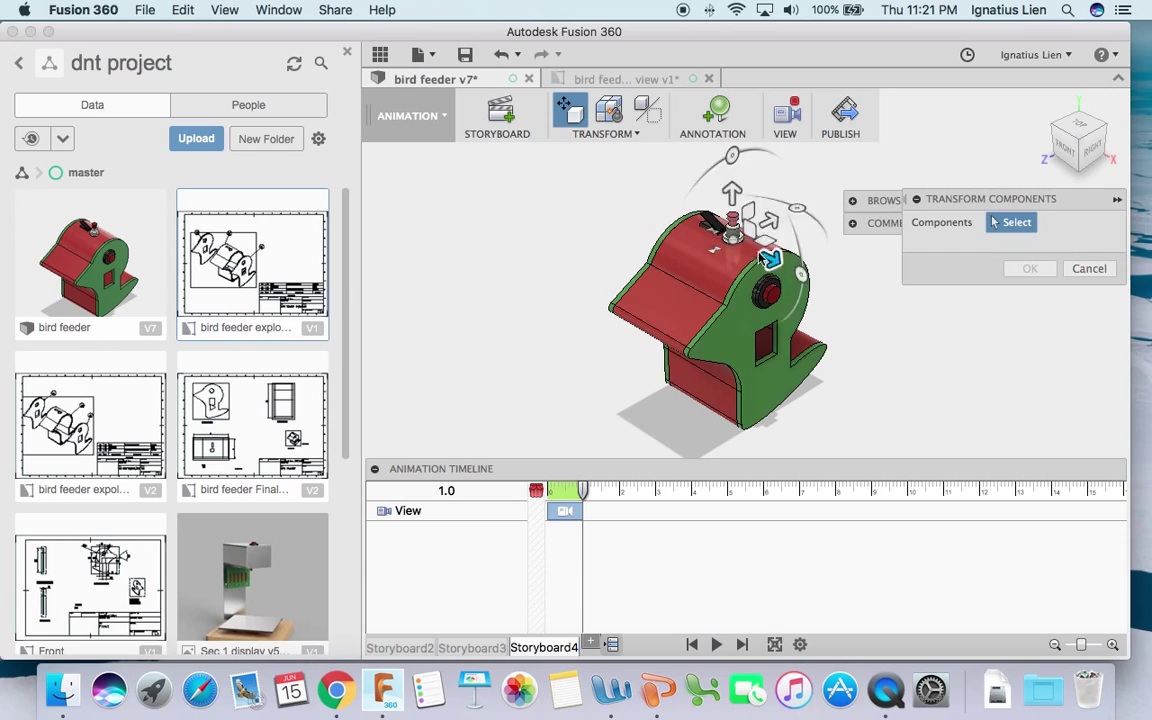
left_click(768, 286)
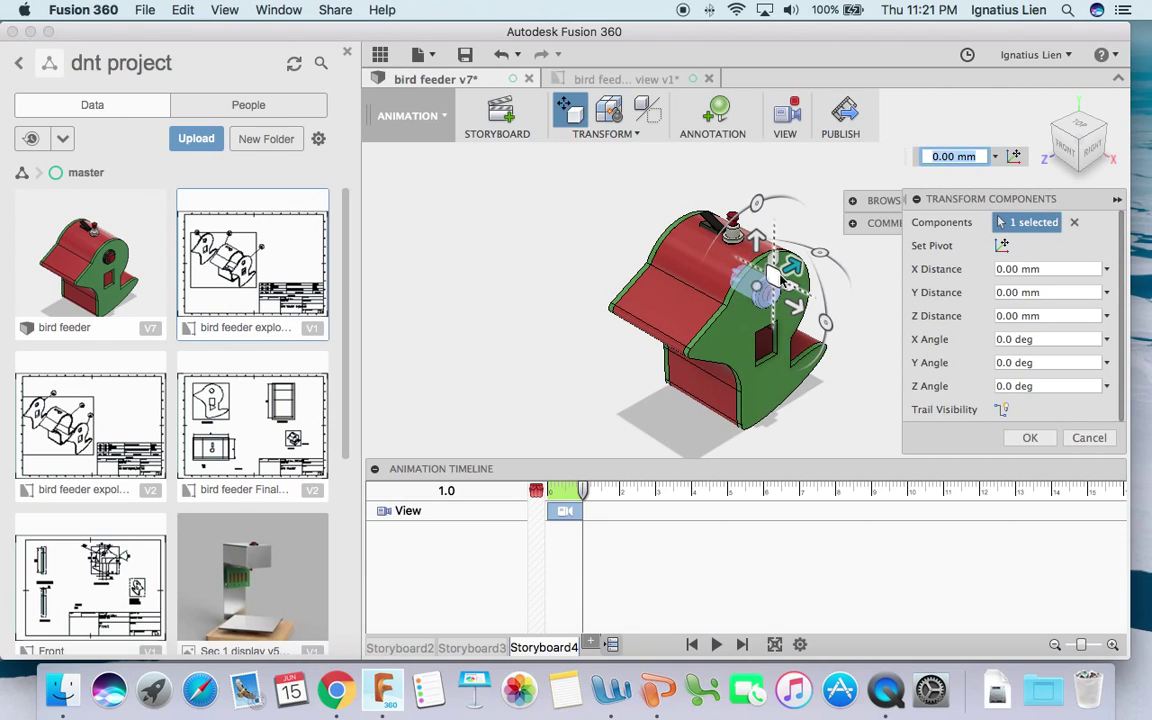
left_click_drag(797, 311, 876, 349)
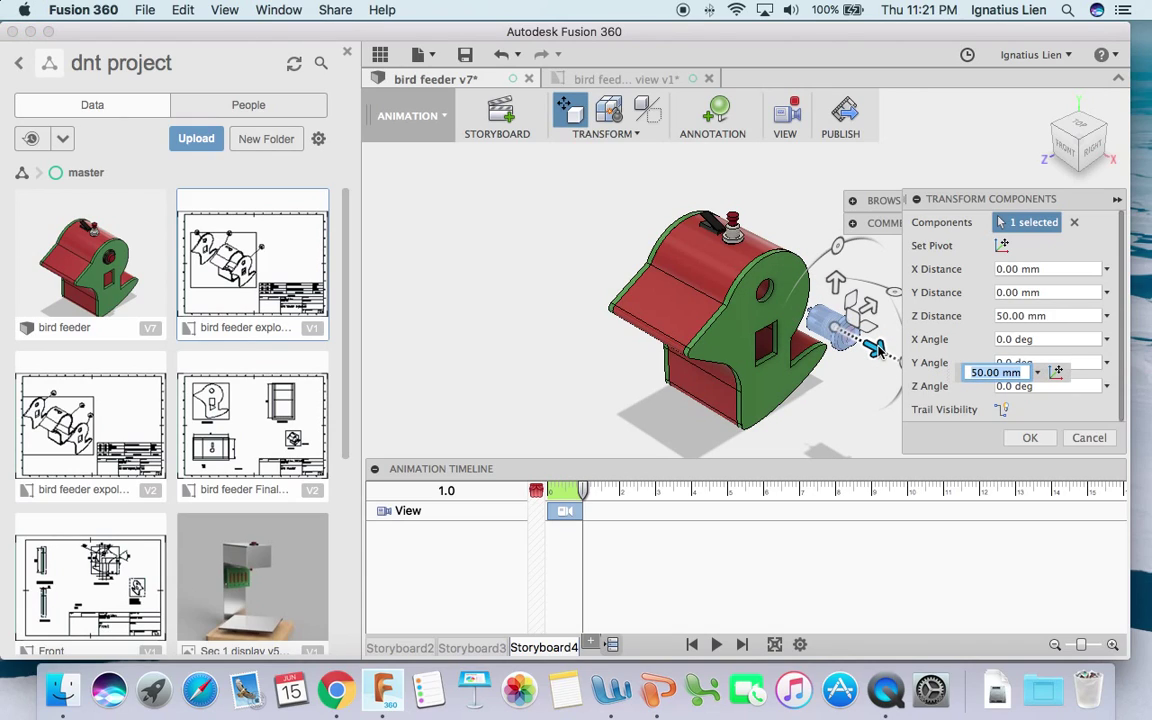
left_click(1040, 438)
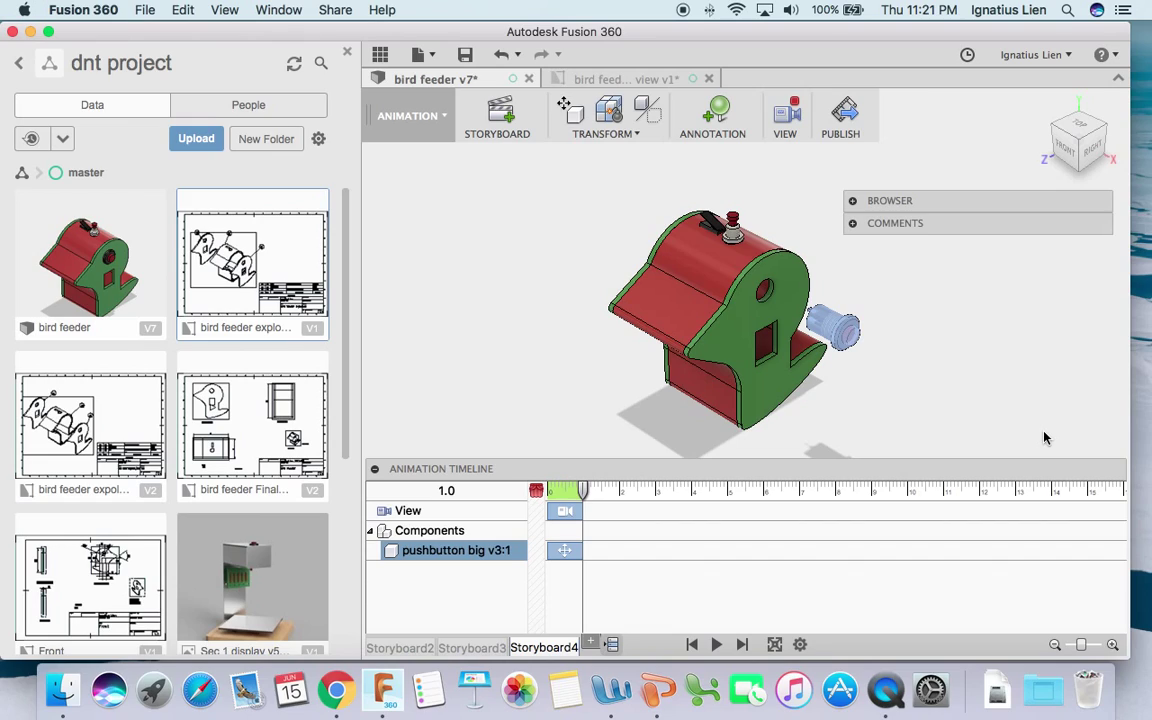
left_click(951, 321)
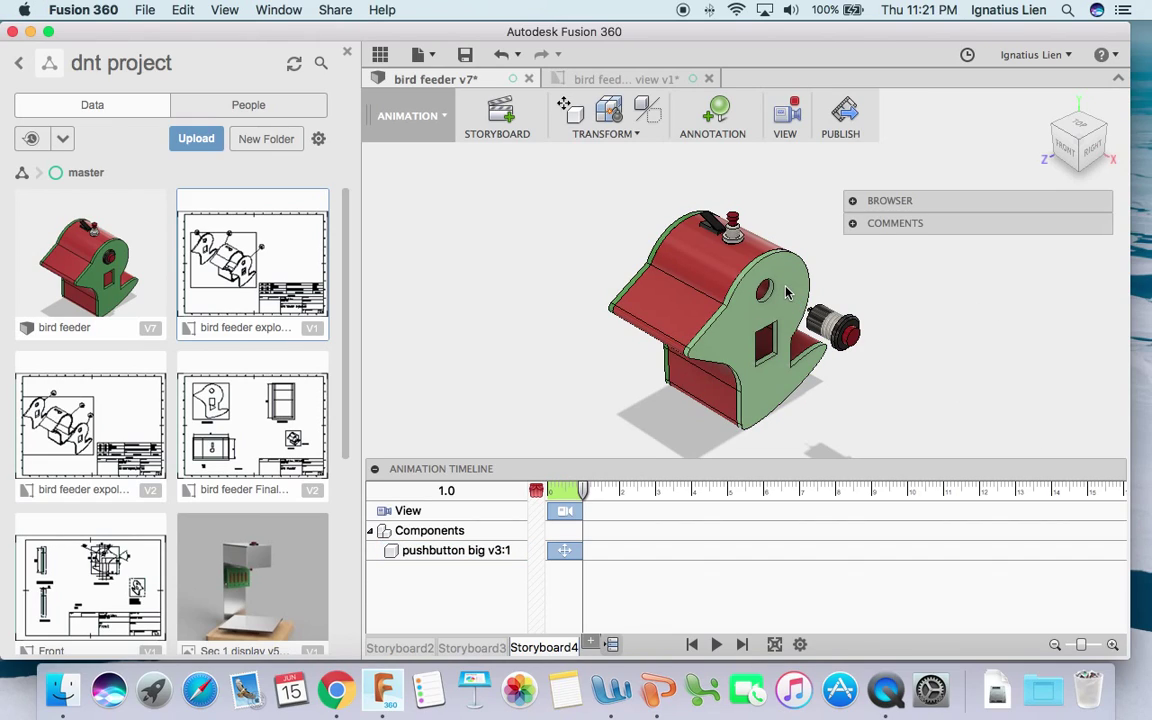
left_click(837, 318)
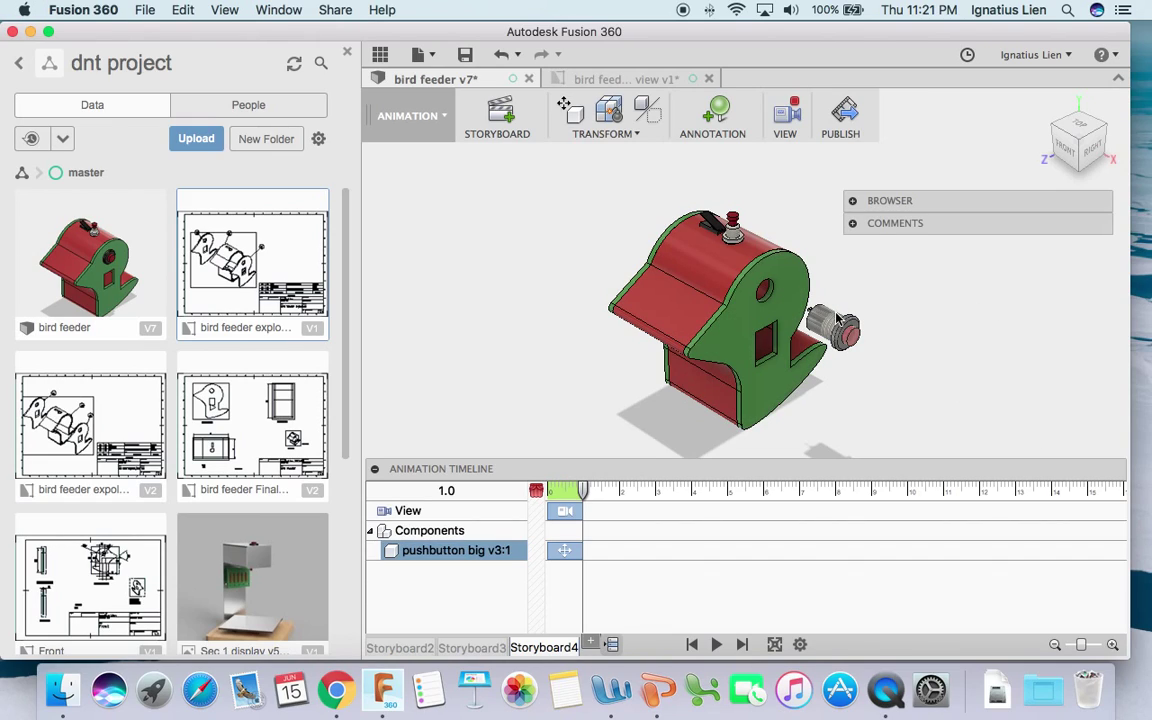
- Move the front bird-shaped side panel 20 mm along X, away from the red body, with Transform Components
left_click(786, 290)
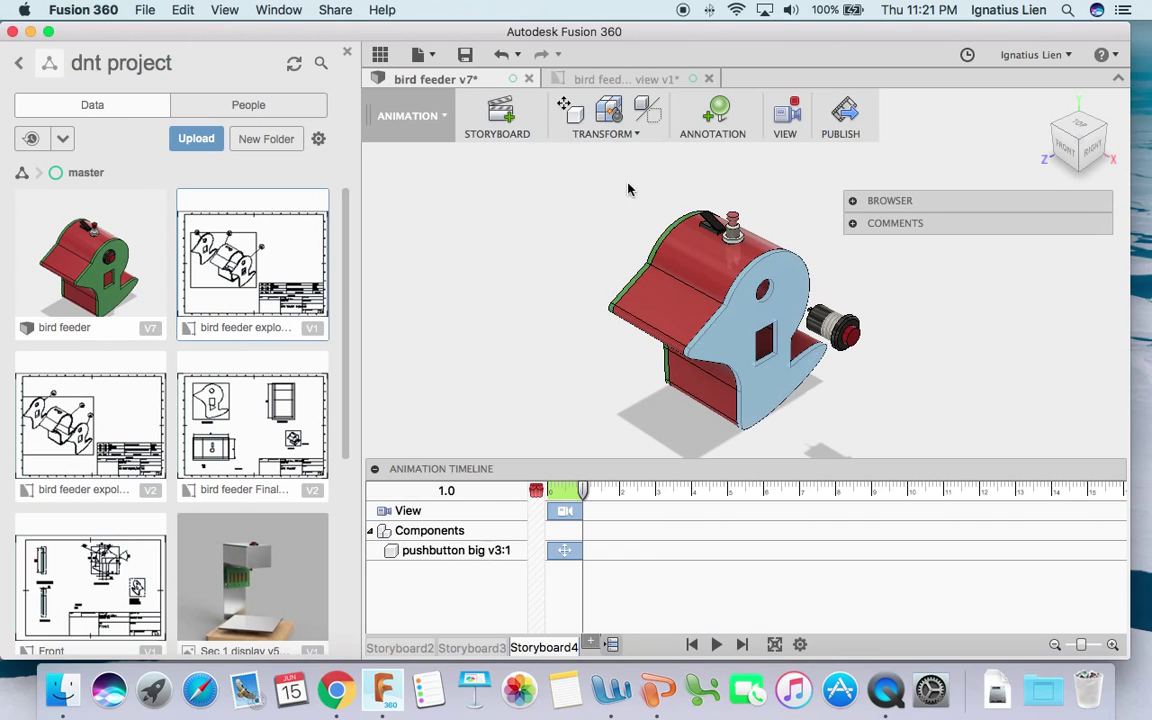
left_click(625, 134)
left_click(628, 151)
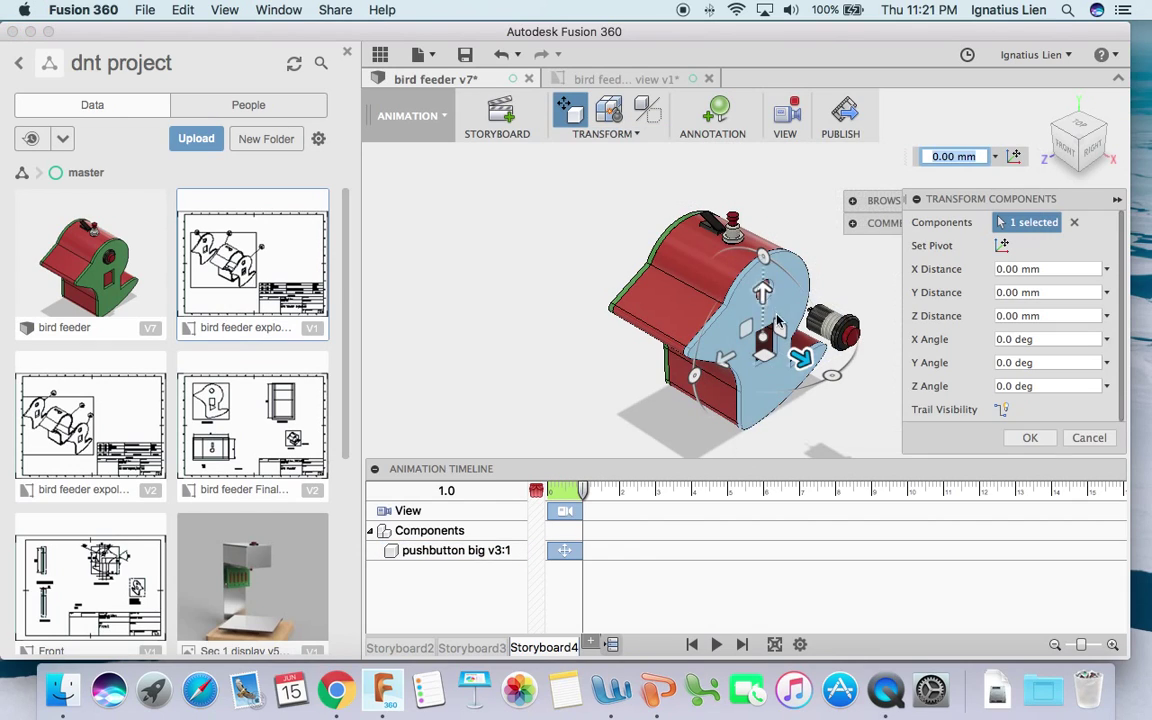
left_click_drag(804, 366, 834, 383)
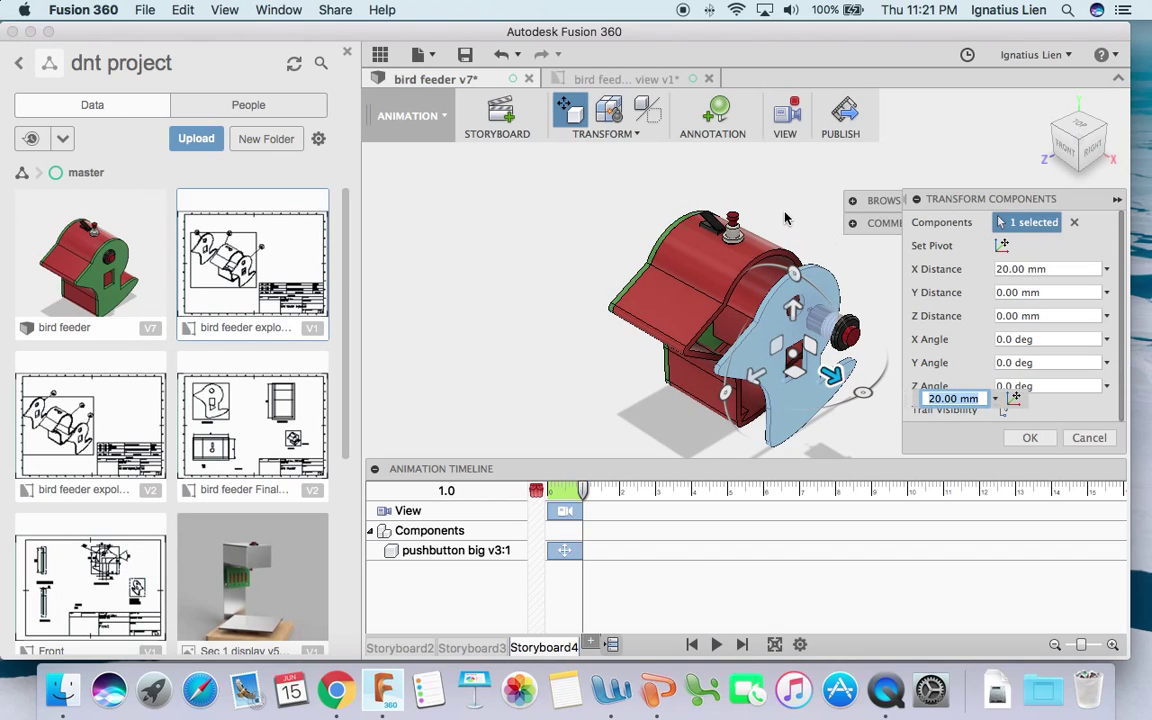
left_click(970, 370)
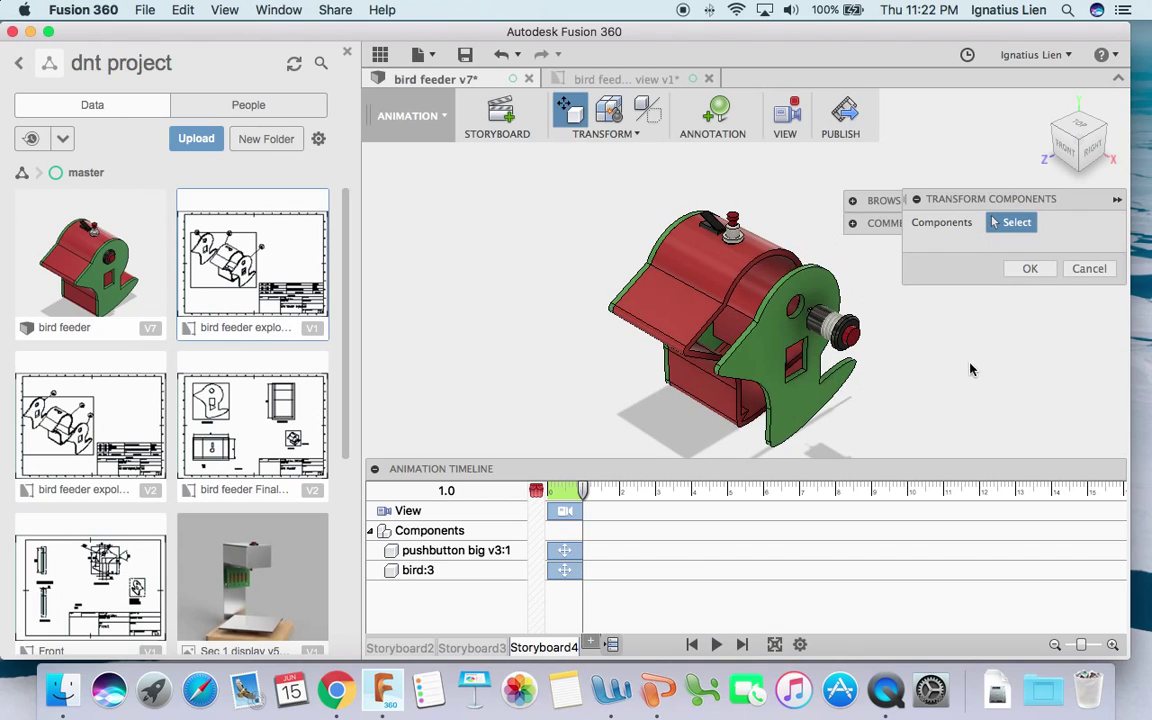
left_click(1027, 271)
- Move the rear bird-shaped side panel -40 mm along X, away from the red body, with Transform Components
left_click(1044, 108)
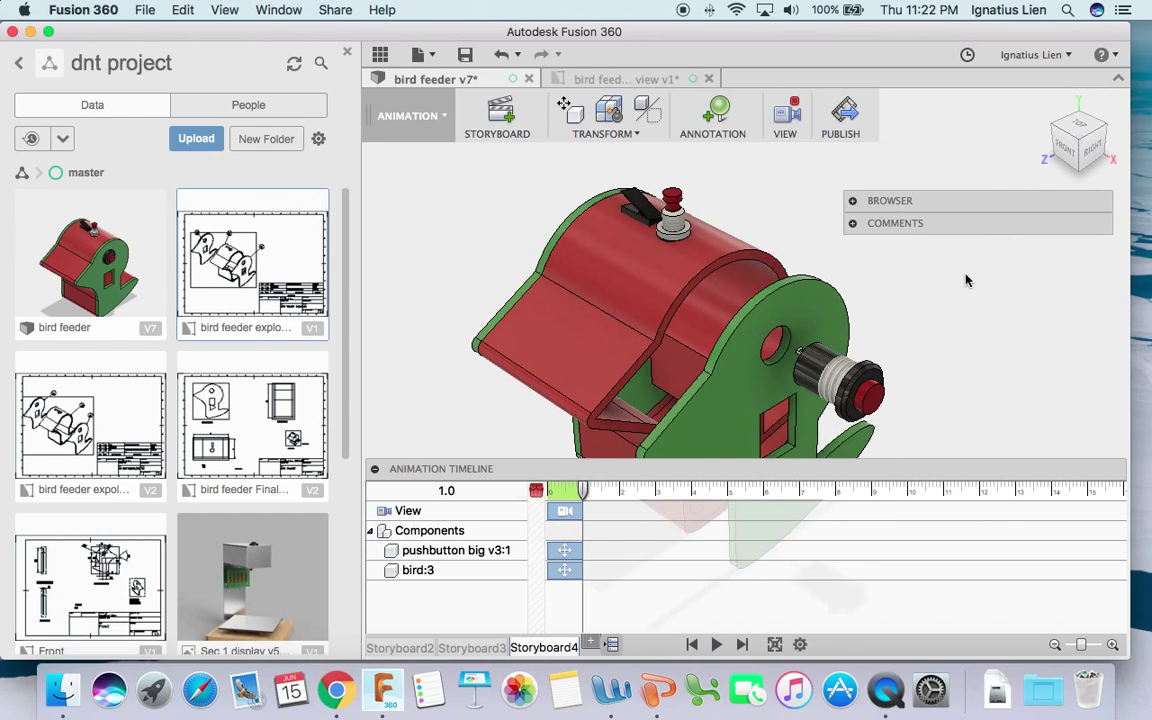
scroll(967, 270, "down", 3)
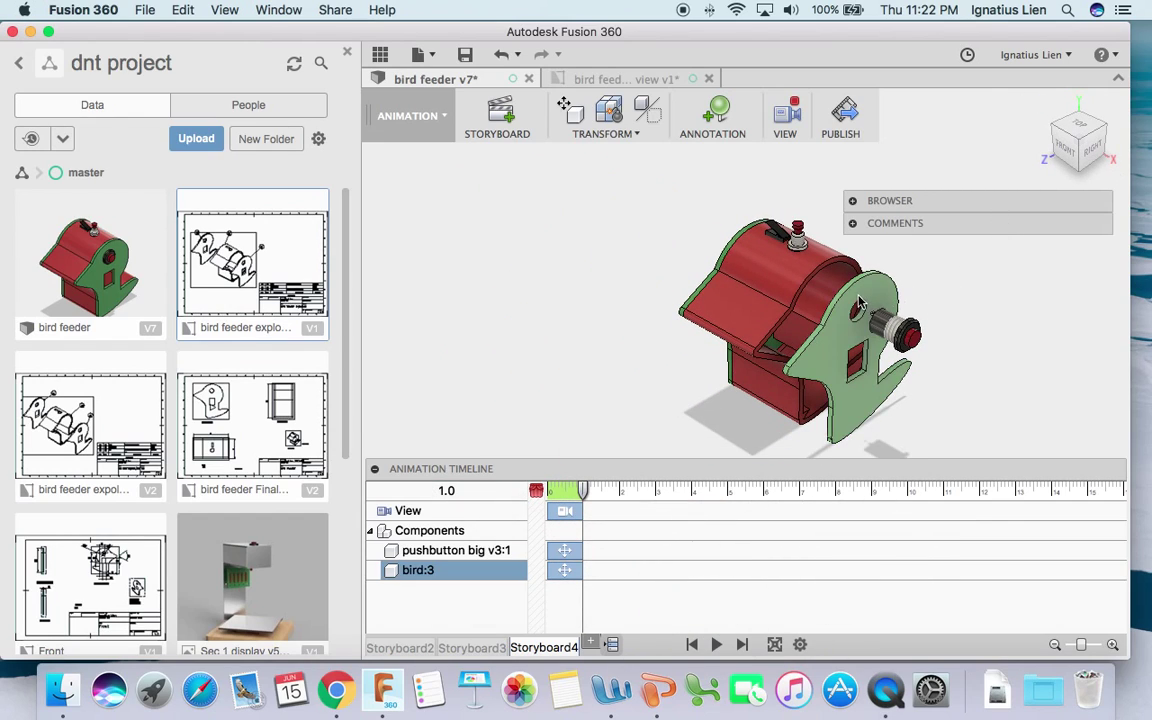
left_click(625, 134)
left_click(630, 148)
left_click(756, 256)
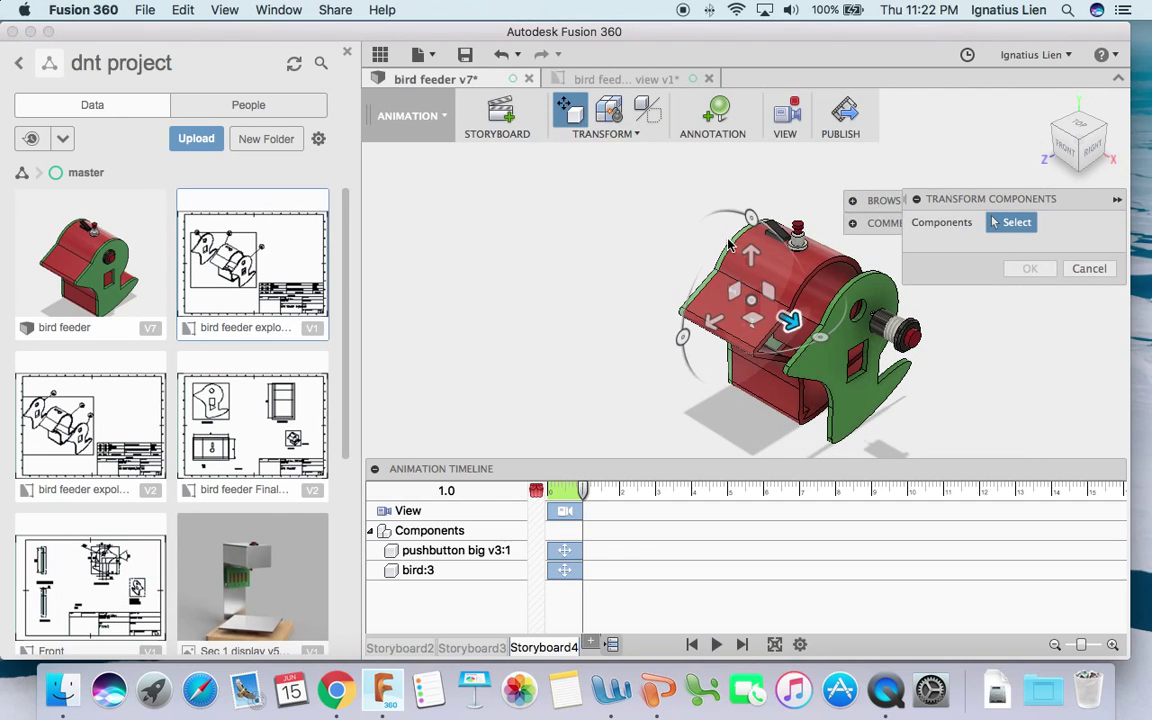
left_click(729, 245)
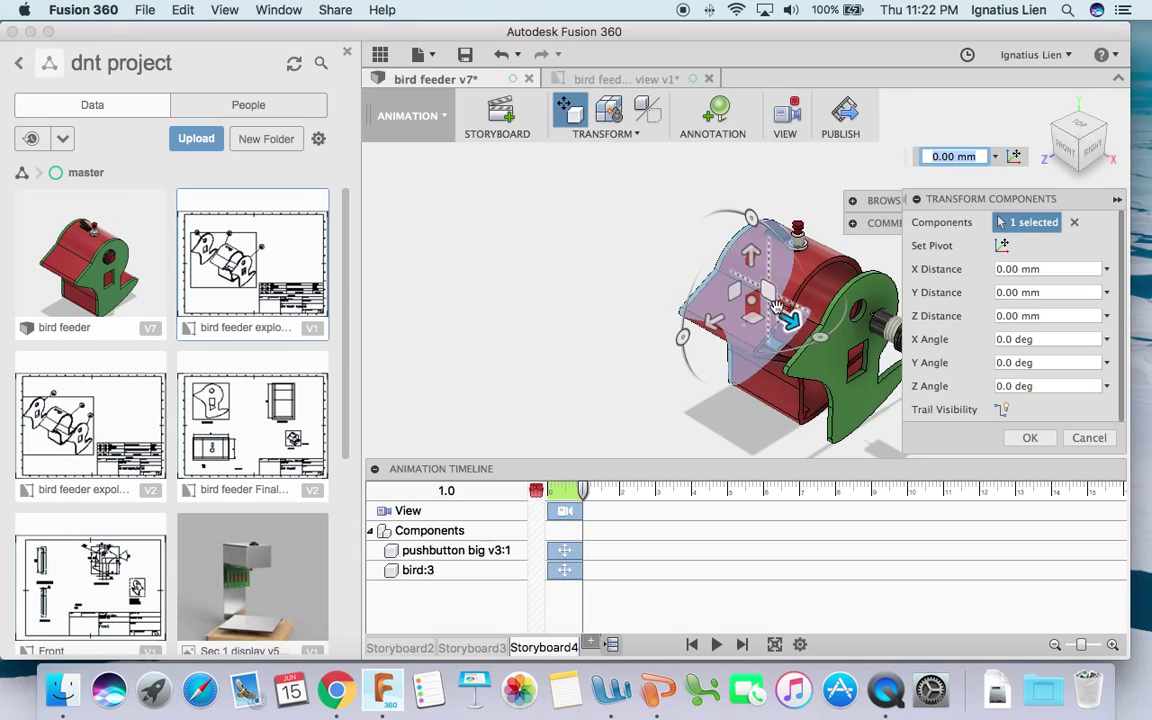
left_click_drag(792, 321, 733, 290)
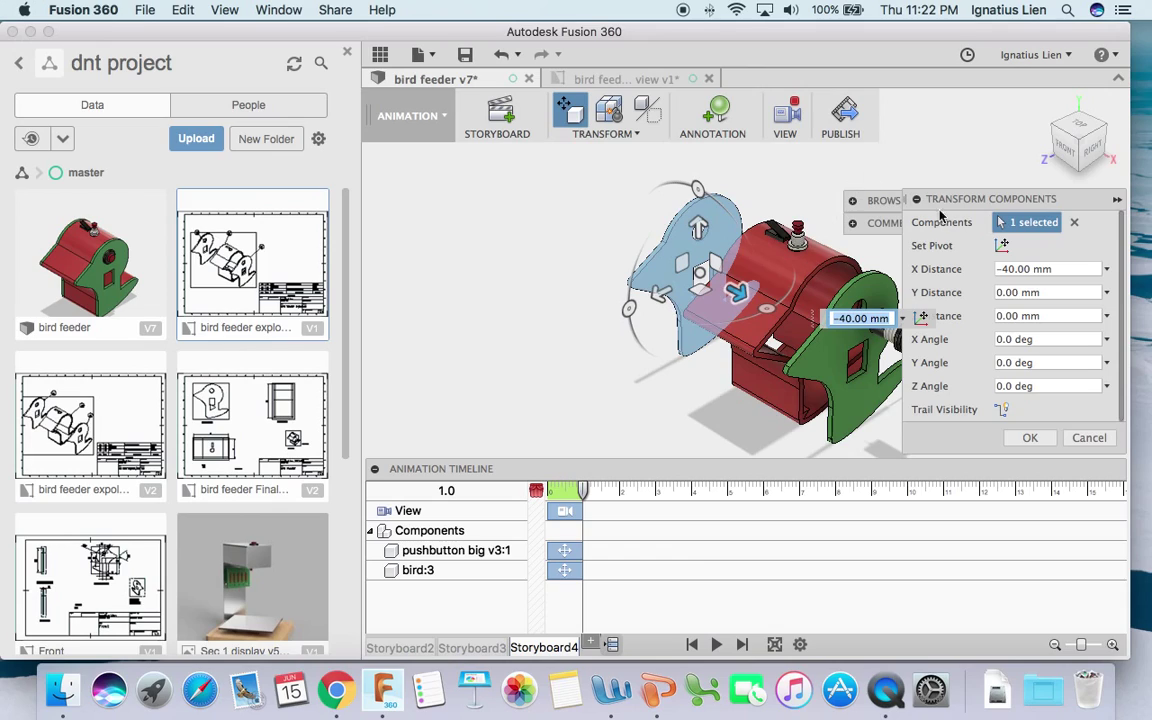
left_click(1036, 438)
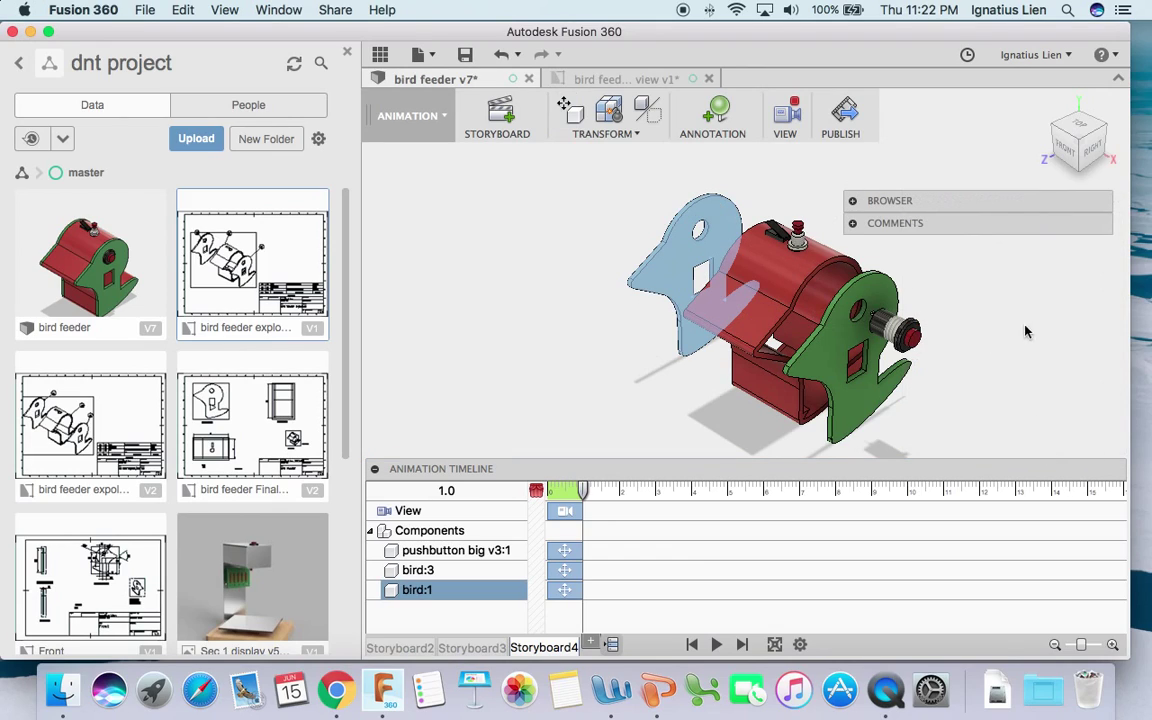
key("Escape")
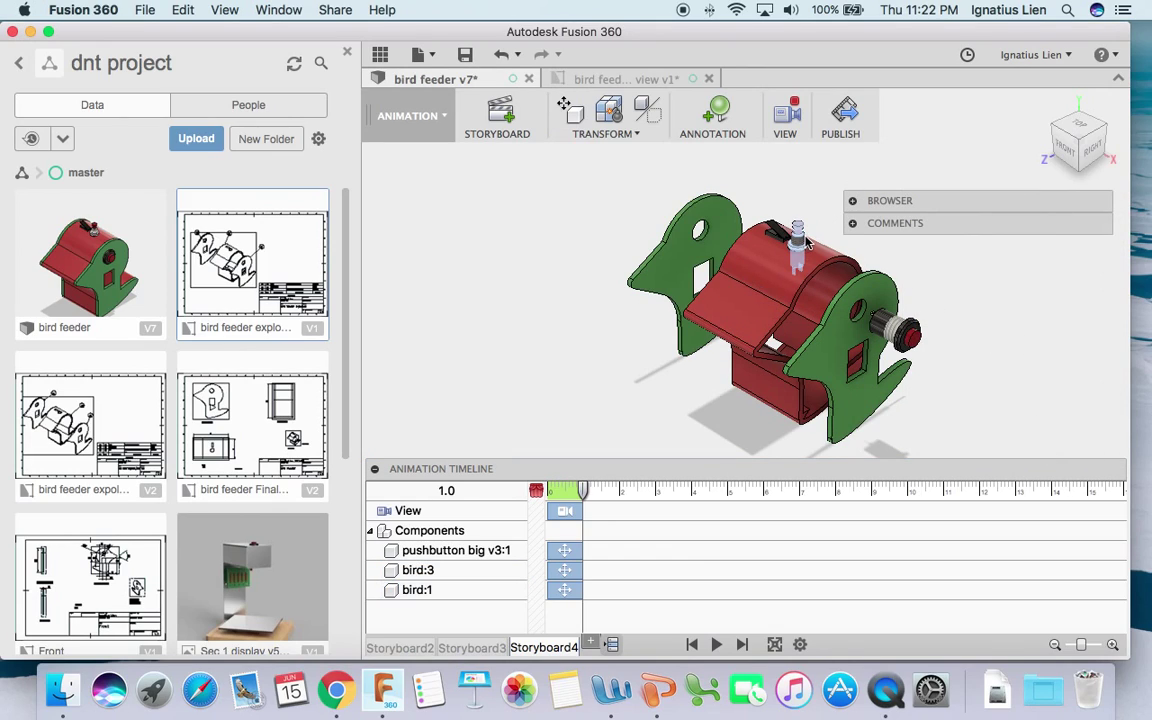
- Raise the small pushbutton 30 mm along Z, out of the hole on top of the body, with Transform Components
left_click(615, 134)
left_click(627, 152)
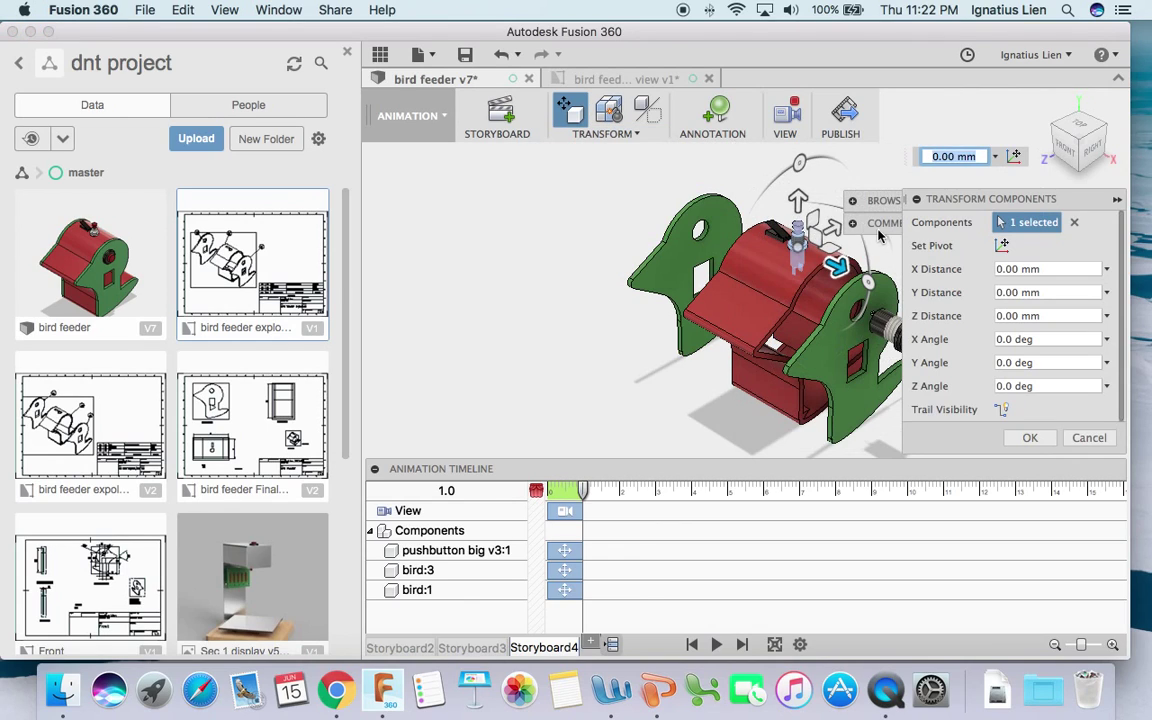
left_click_drag(797, 205, 797, 150)
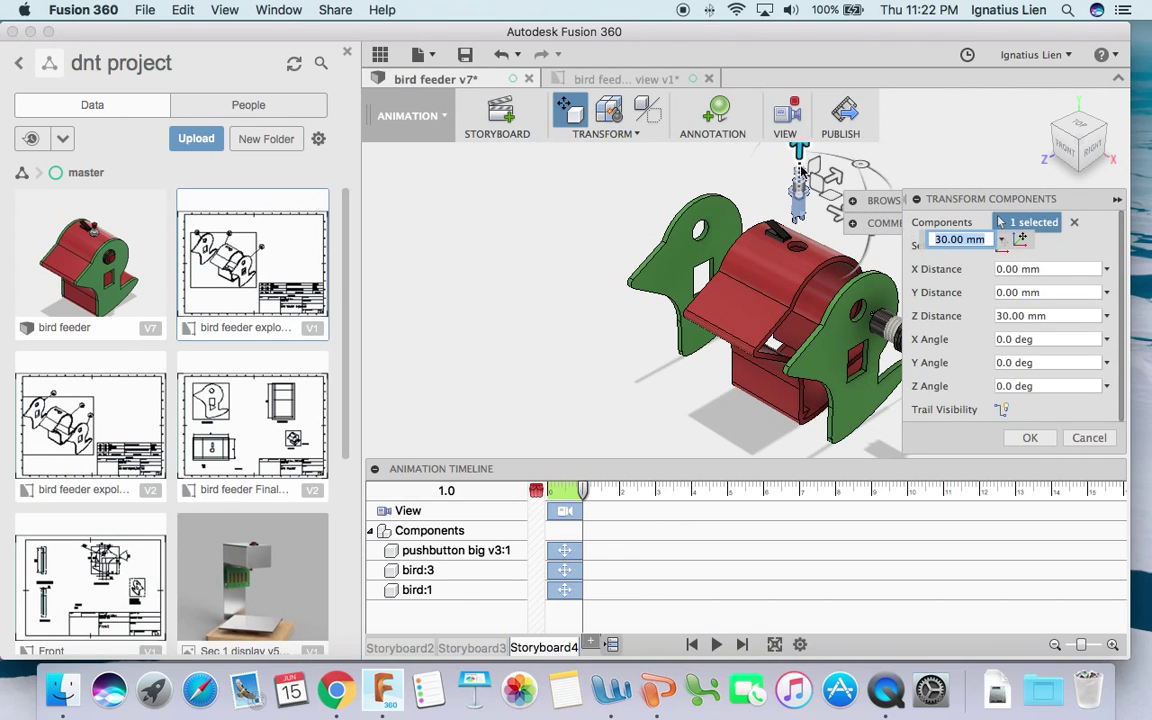
left_click(1029, 436)
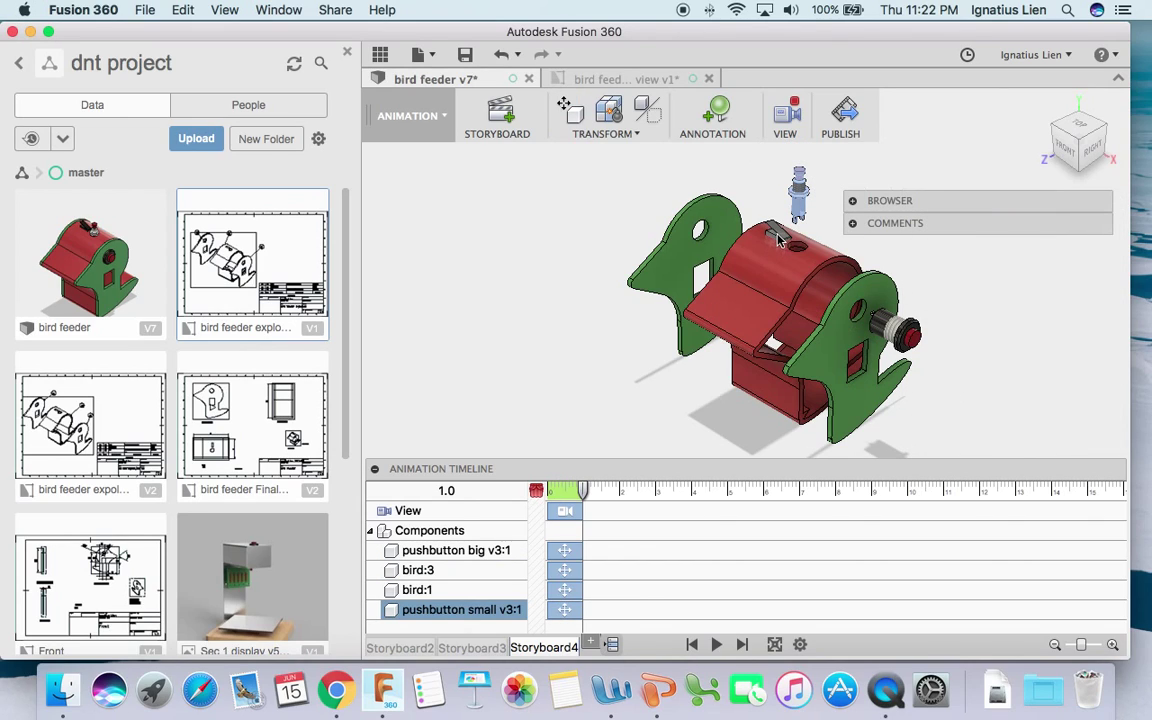
key("Escape")
- Move the mini microswitch up out of the body by about -13.9 mm in X, 5.7 mm in Y and 25.3 mm in Z with Transform Components
left_click(612, 134)
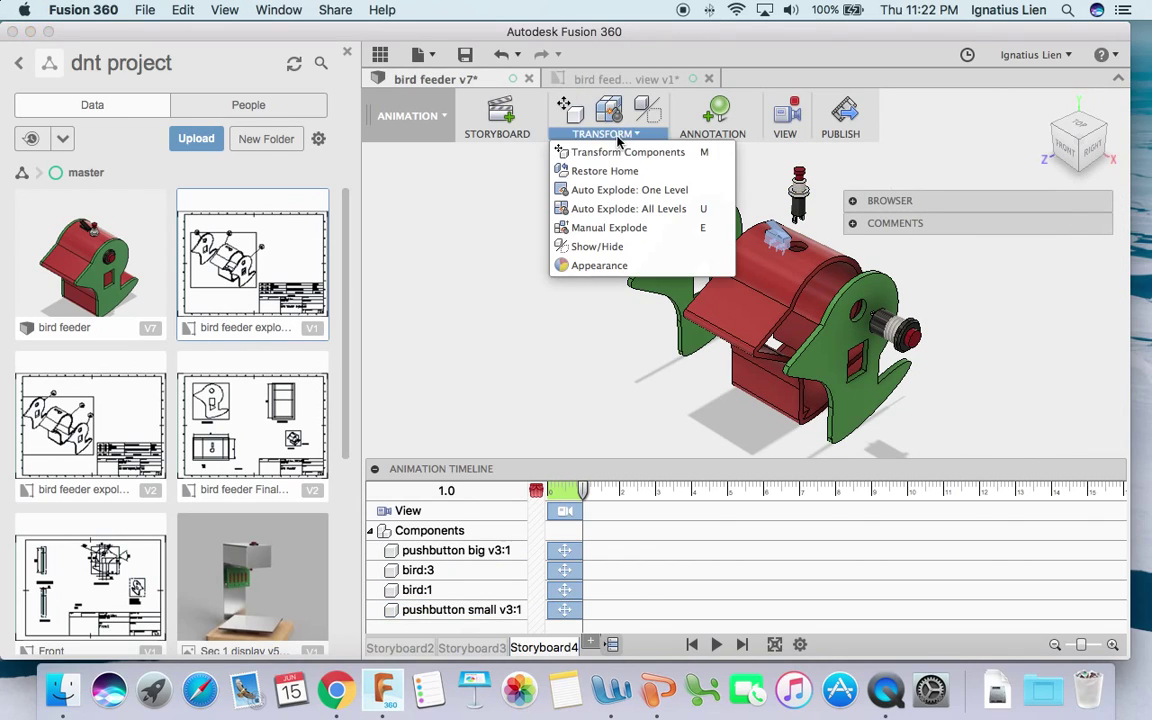
left_click(625, 157)
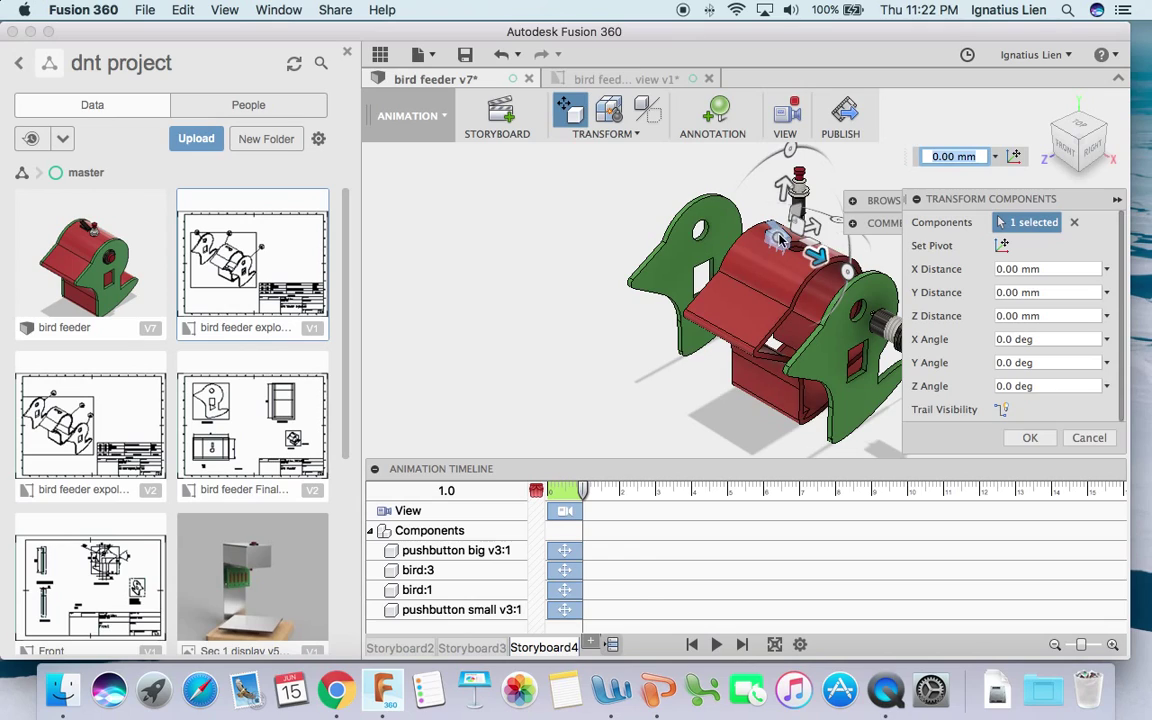
left_click_drag(778, 236, 772, 180)
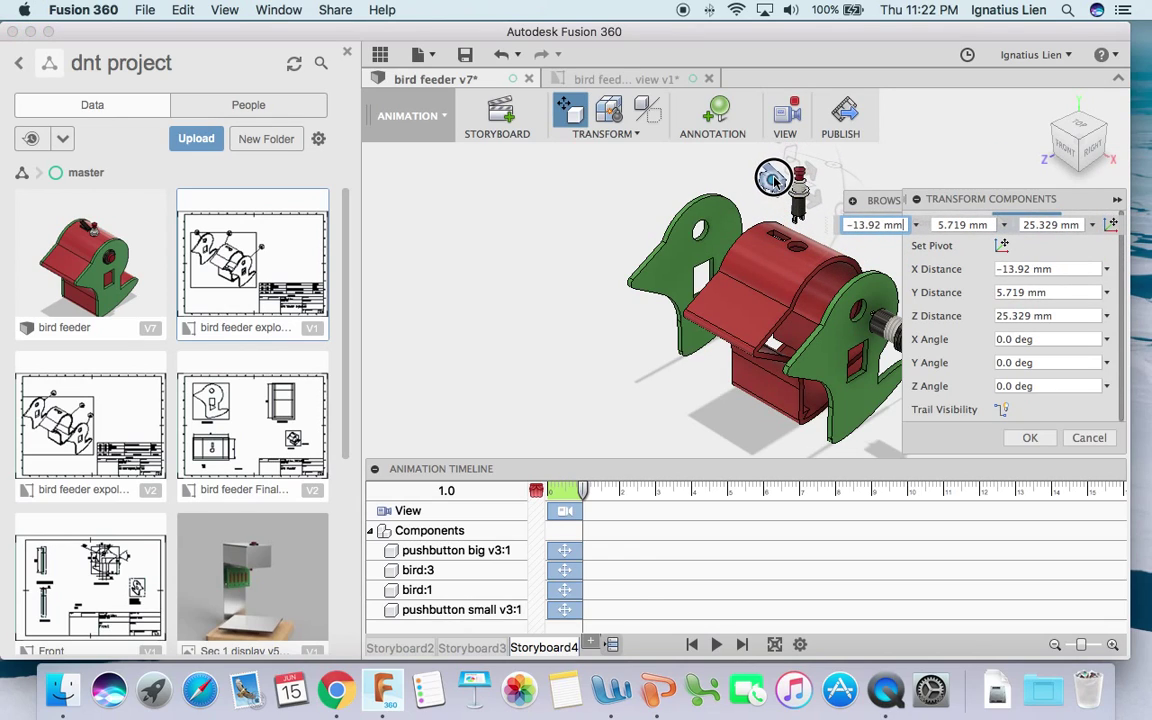
left_click(1028, 437)
left_click(1043, 106)
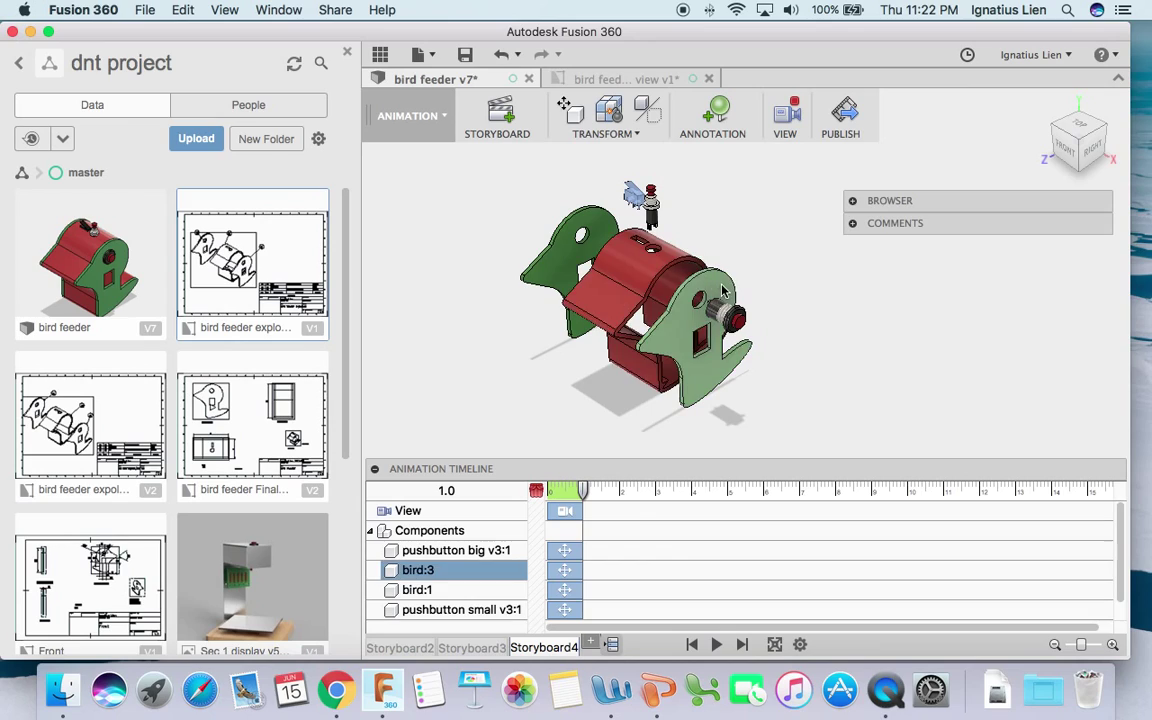
- Save the design as version "User Saved" and create a new drawing from the animation's Storyboard4, with ISO standard, mm units and A3 sheet
left_click(465, 55)
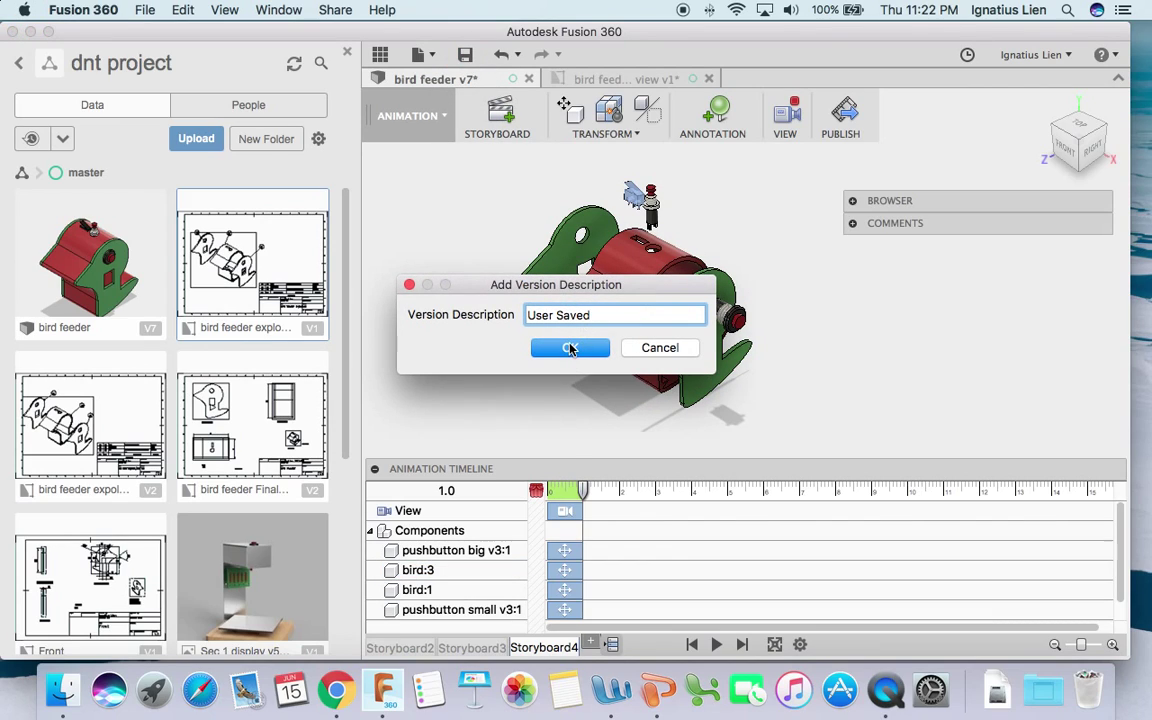
left_click(570, 347)
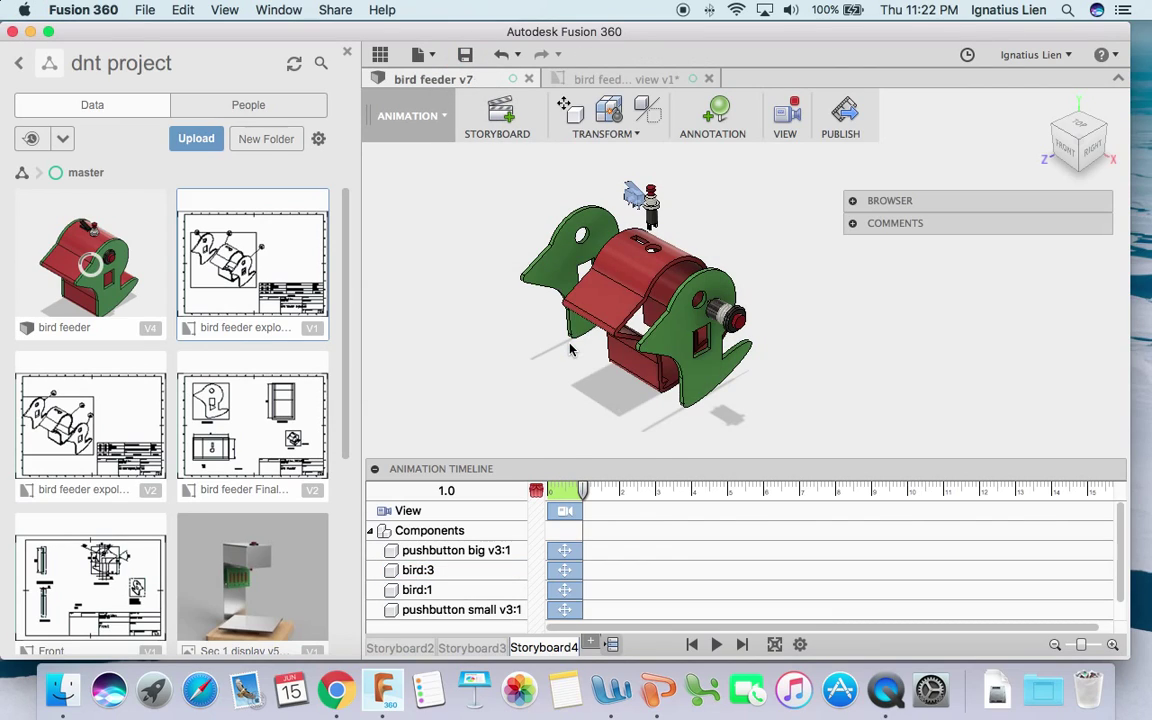
left_click(421, 52)
mouse_move(457, 122)
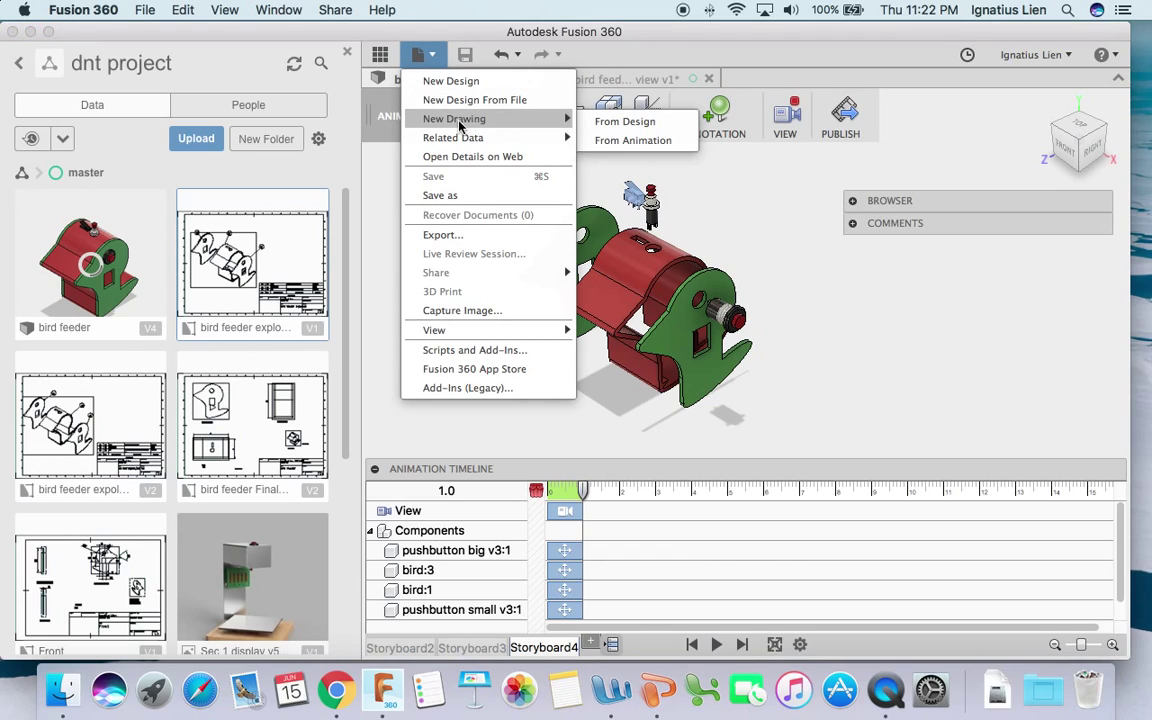
left_click(607, 141)
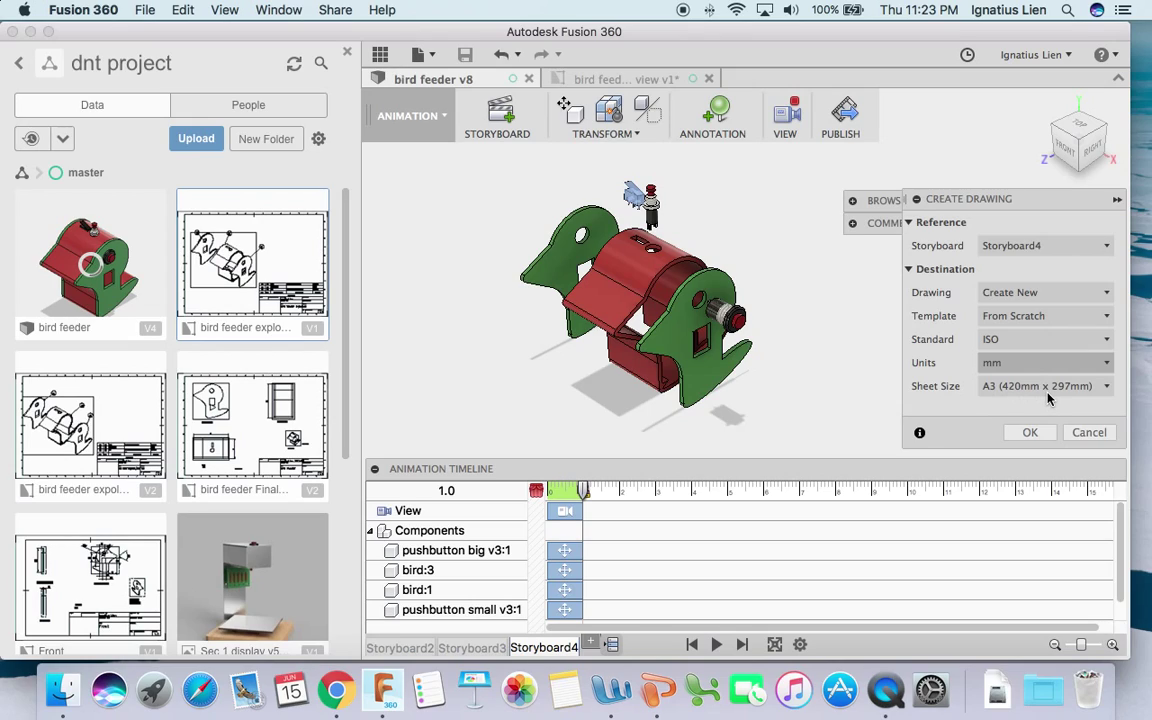
left_click(1036, 431)
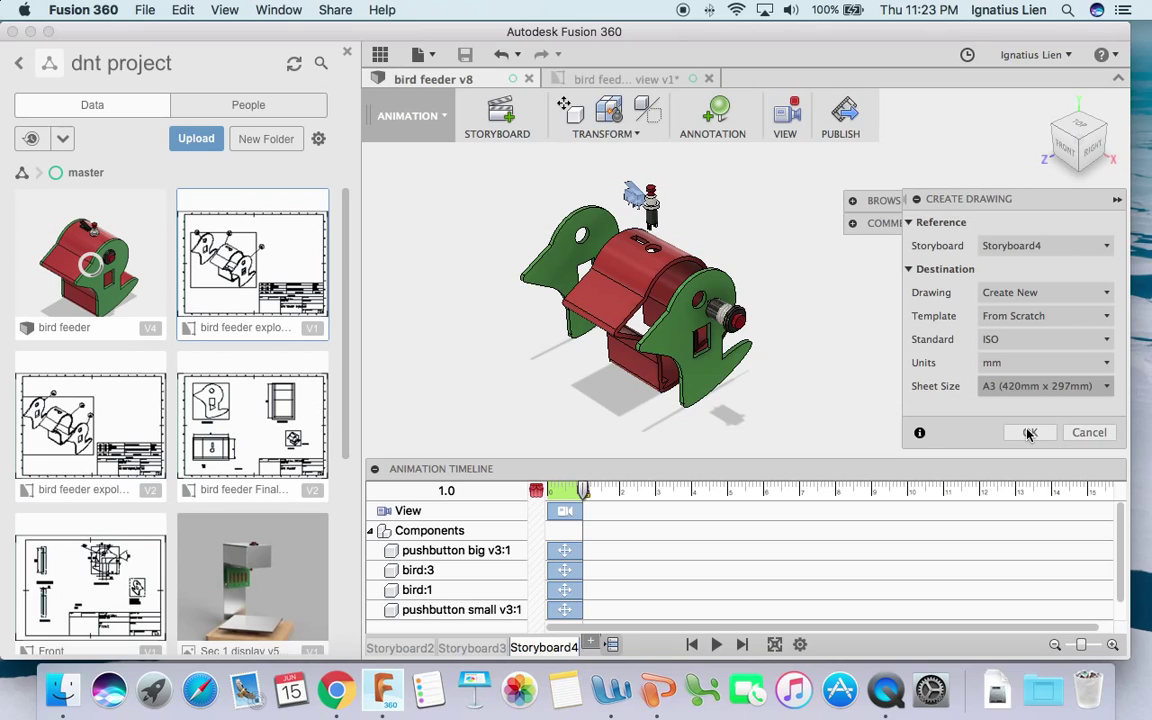
left_click(1029, 432)
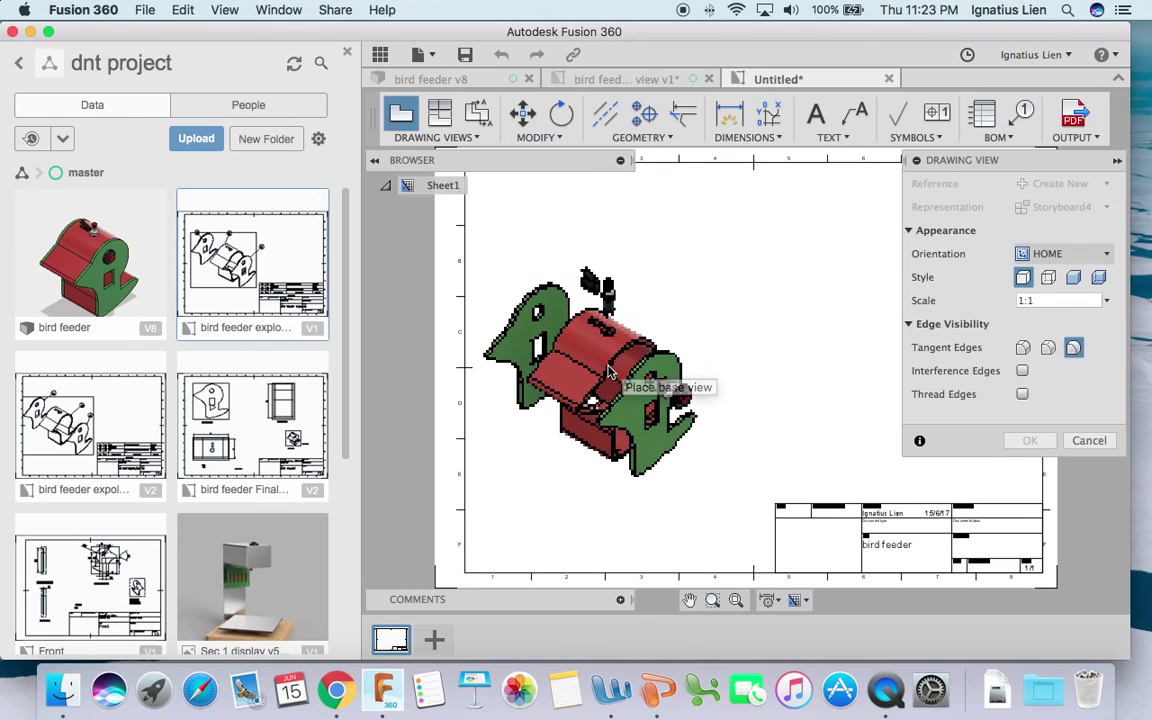
- Place the exploded base view in HOME orientation at 1:1 scale on the left half of the sheet and collapse its component list
left_click(610, 370)
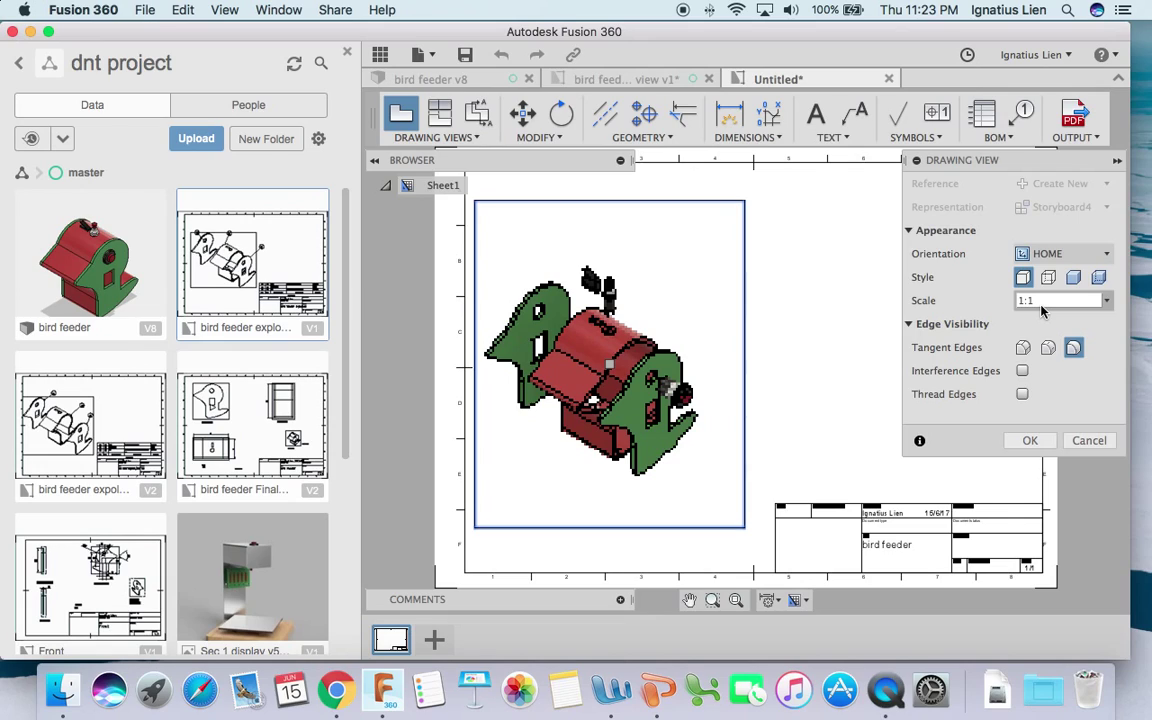
left_click(1029, 440)
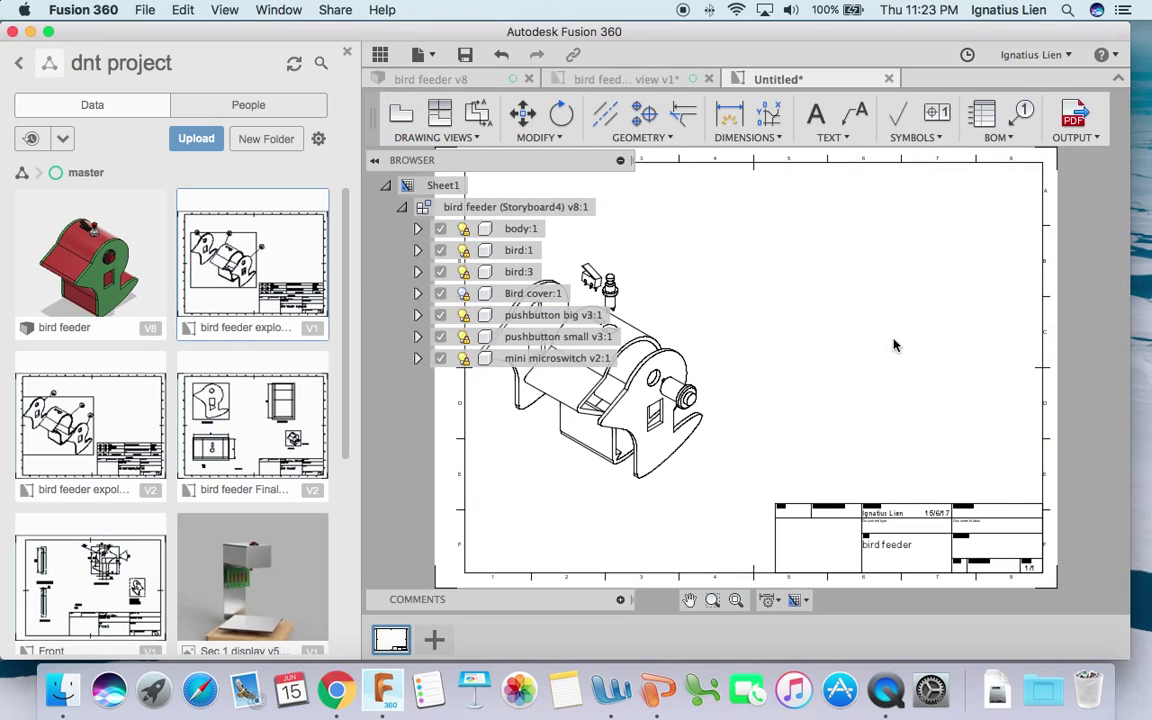
left_click(401, 206)
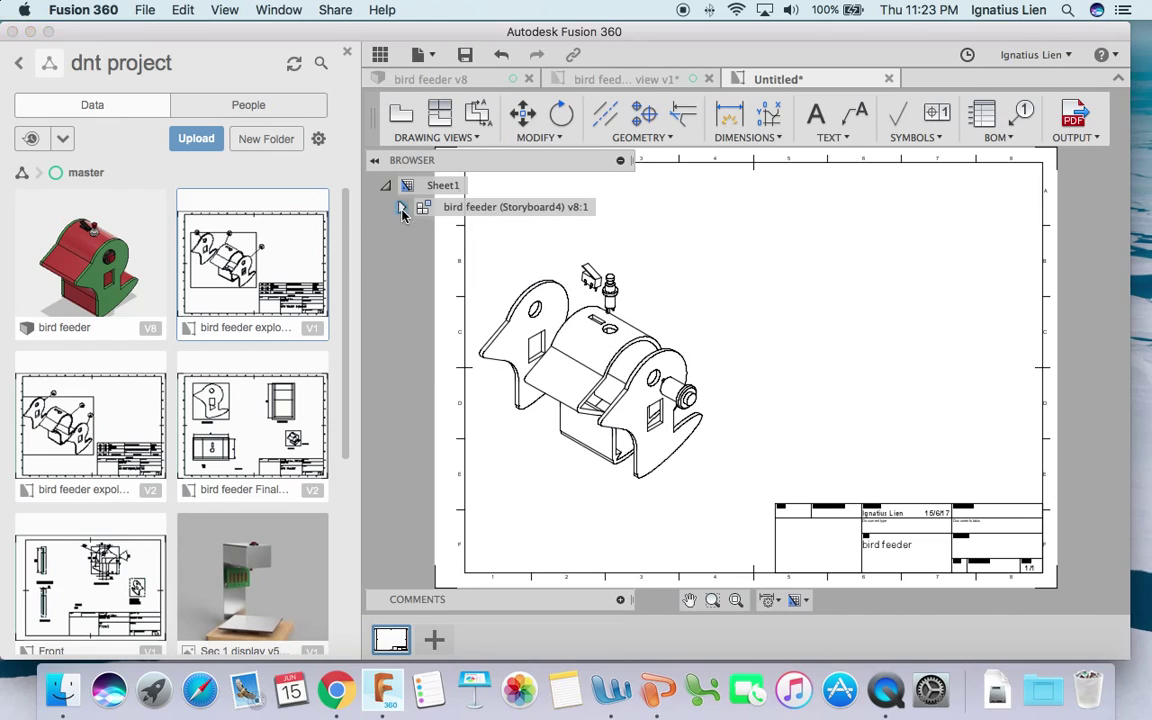
left_click(652, 161)
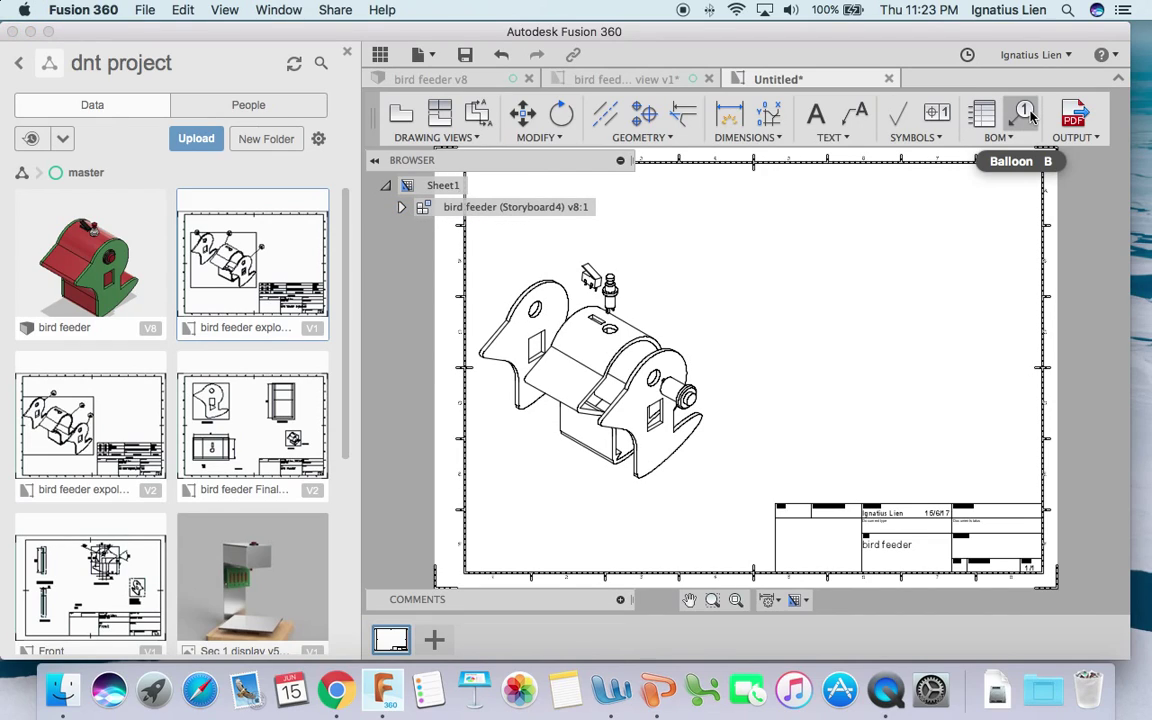
- Add balloons to the rear bird-shaped side panel, the mini microswitch and the small pushbutton in the exploded view
left_click(1027, 116)
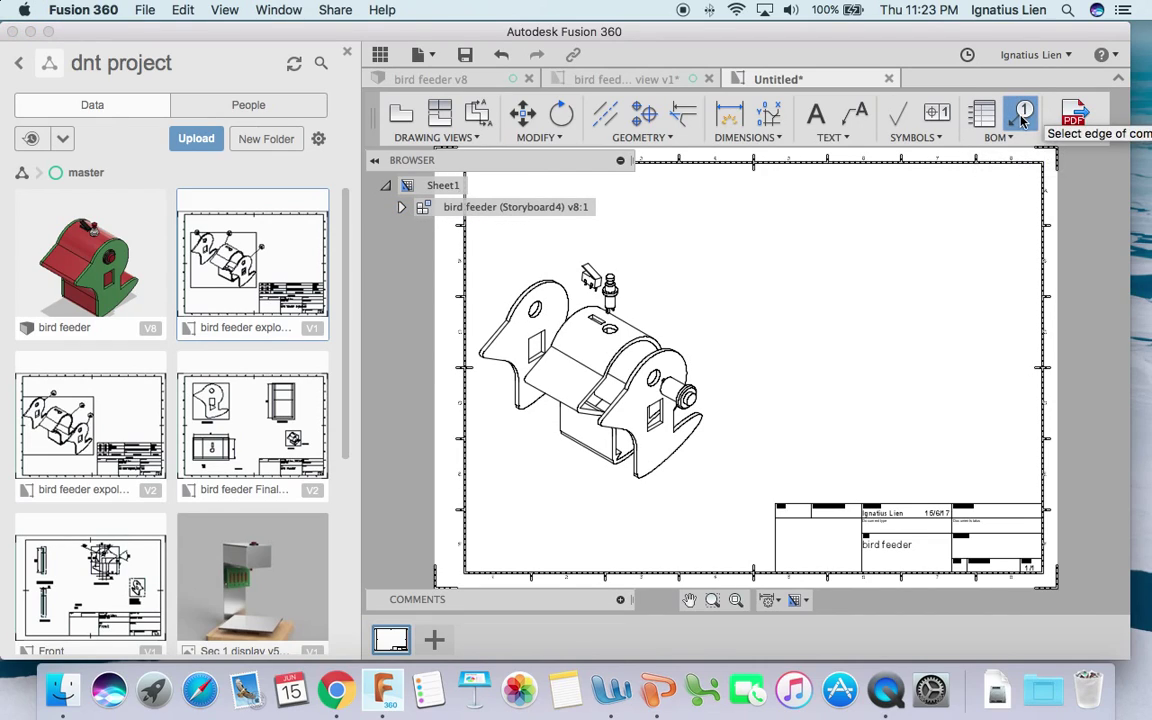
left_click(545, 287)
left_click(509, 247)
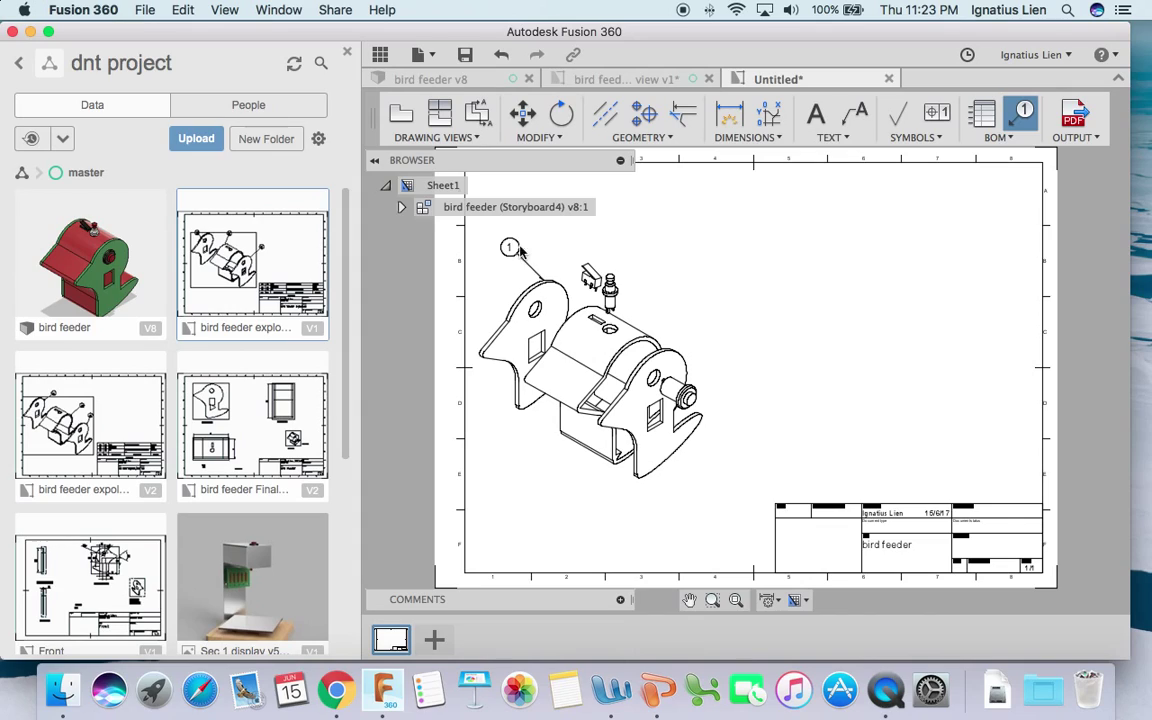
left_click(611, 241)
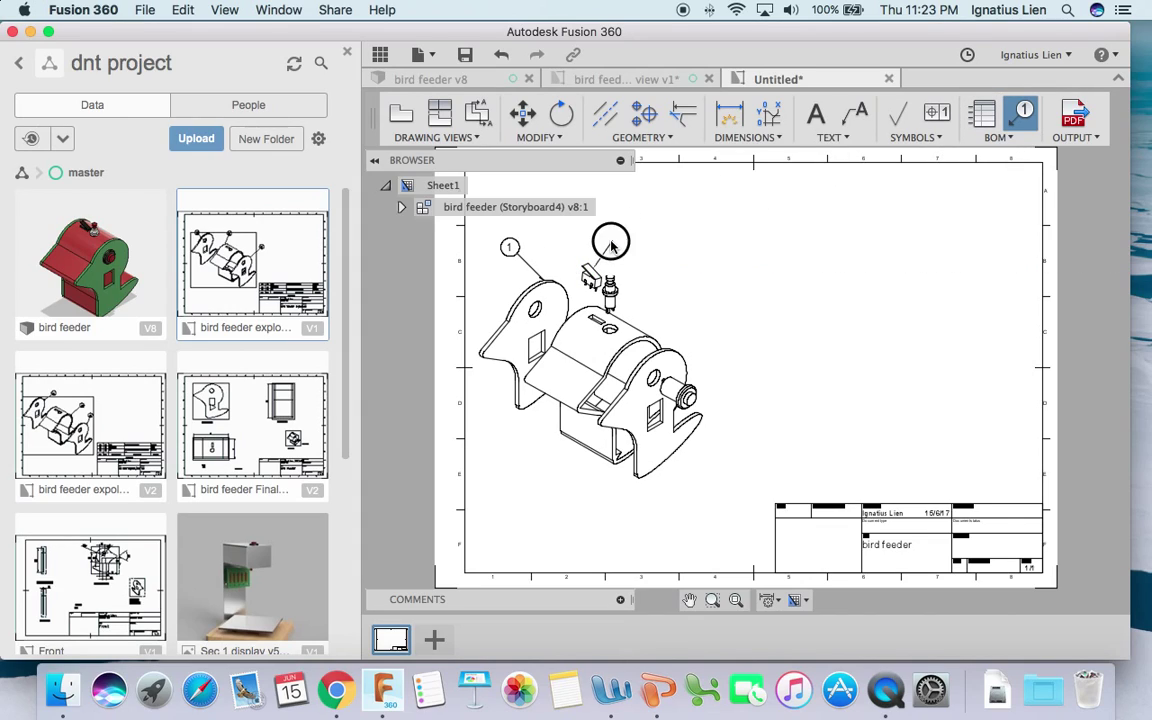
left_click(629, 279)
left_click(644, 260)
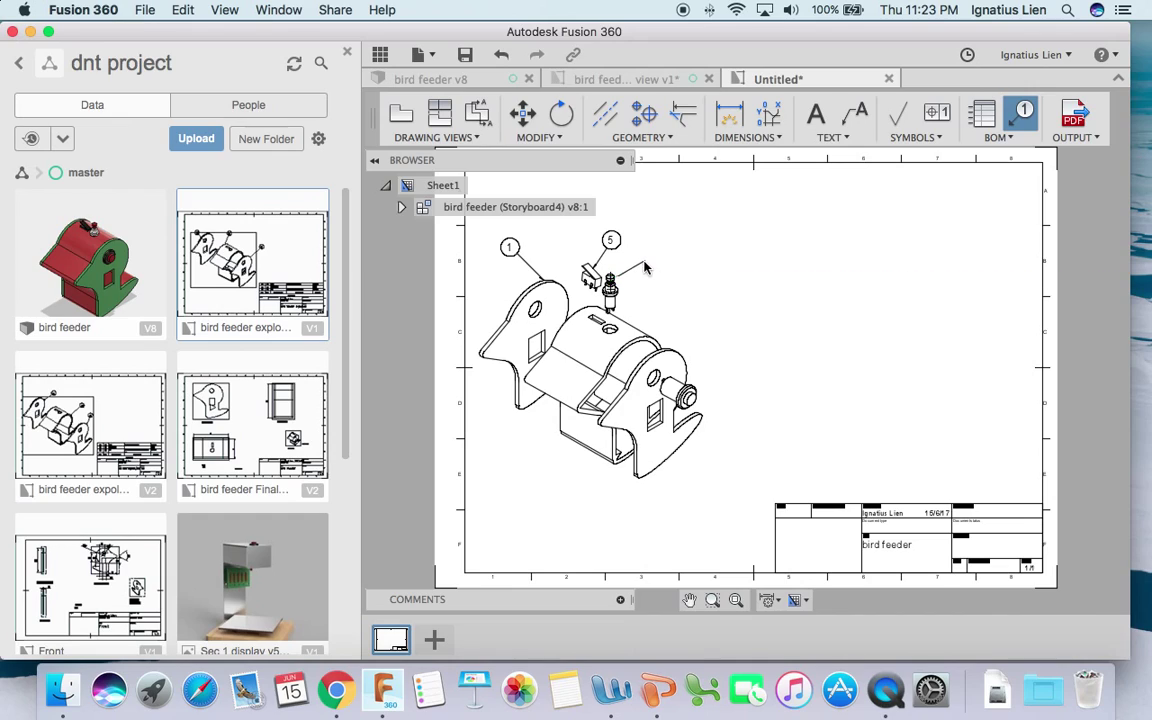
- Add balloons to the body, the front bird-shaped side panel and the big pushbutton in the exploded view
left_click(652, 339)
left_click(672, 293)
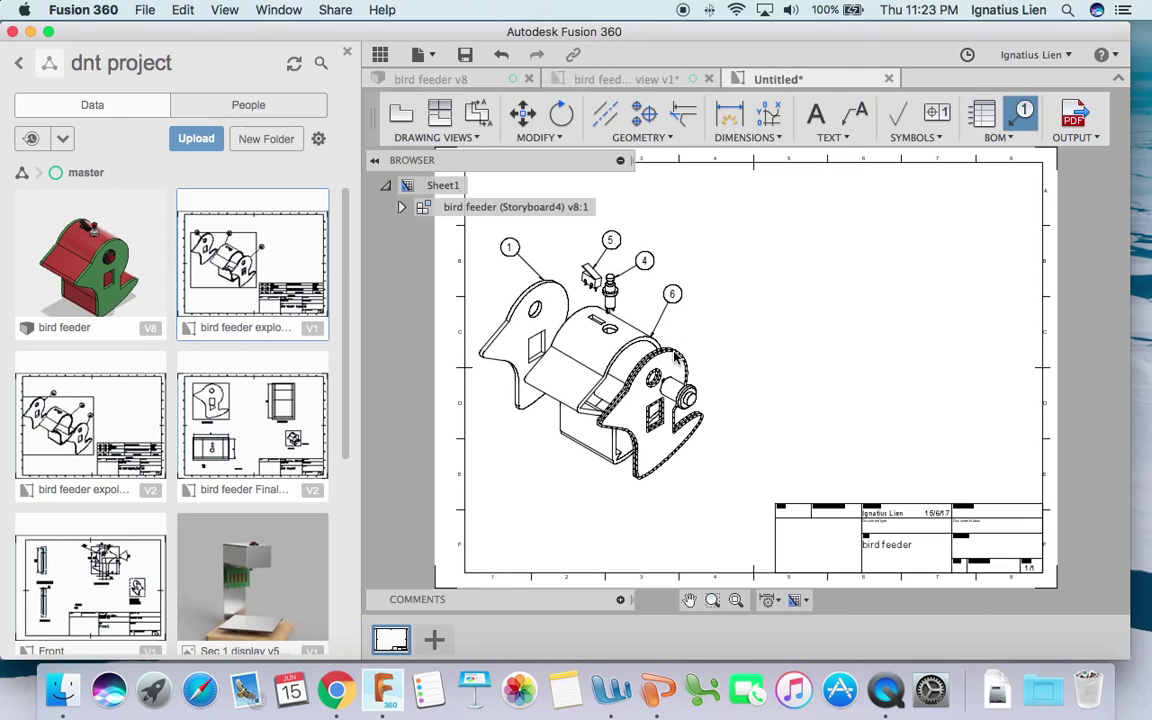
left_click(676, 357)
left_click(701, 322)
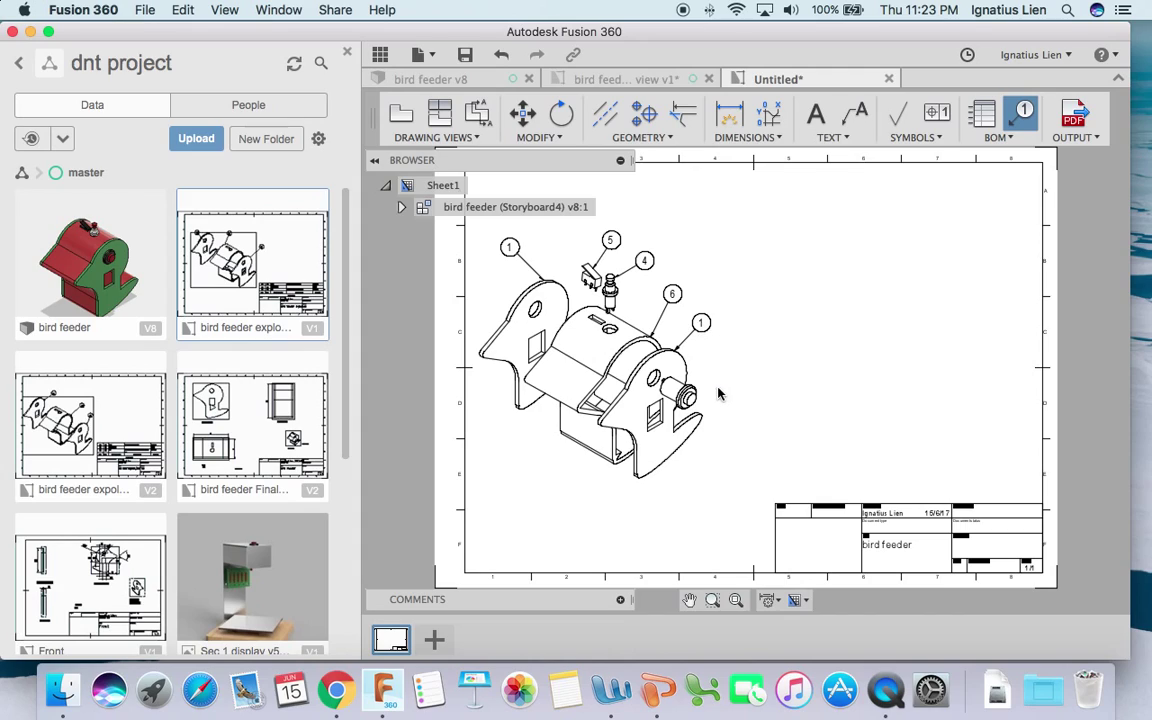
left_click(686, 397)
left_click(727, 356)
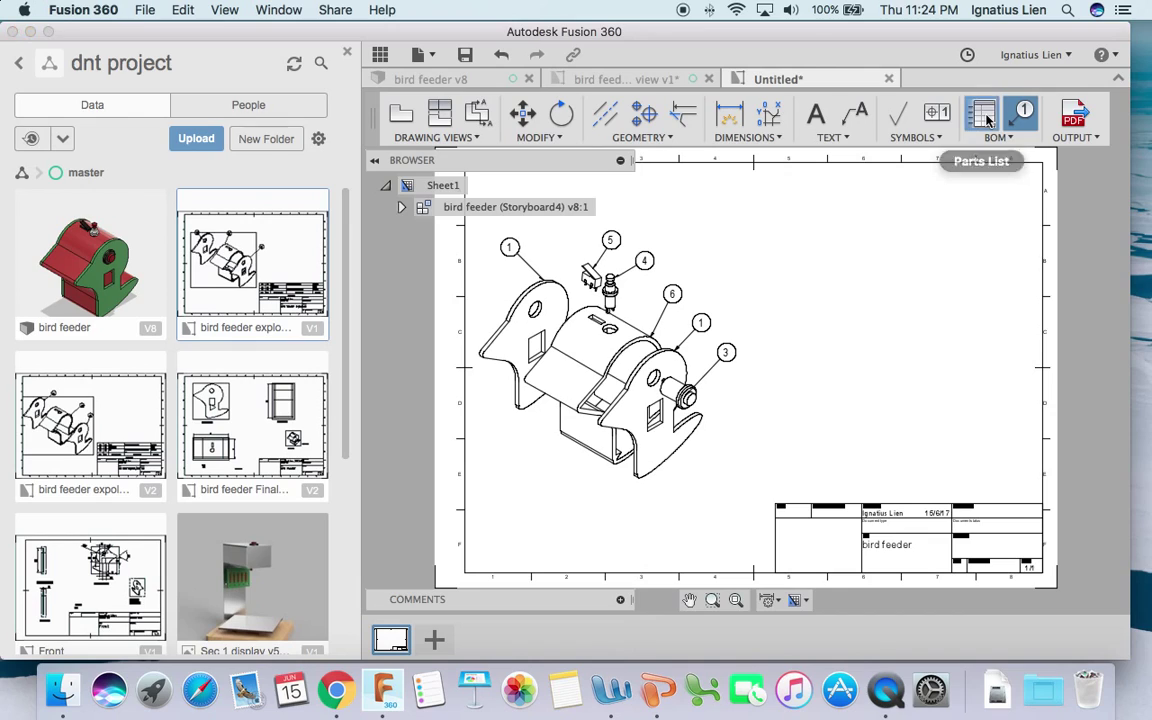
- Insert a parts list for the exploded view directly above the title block, aligned with the sheet border
left_click(986, 118)
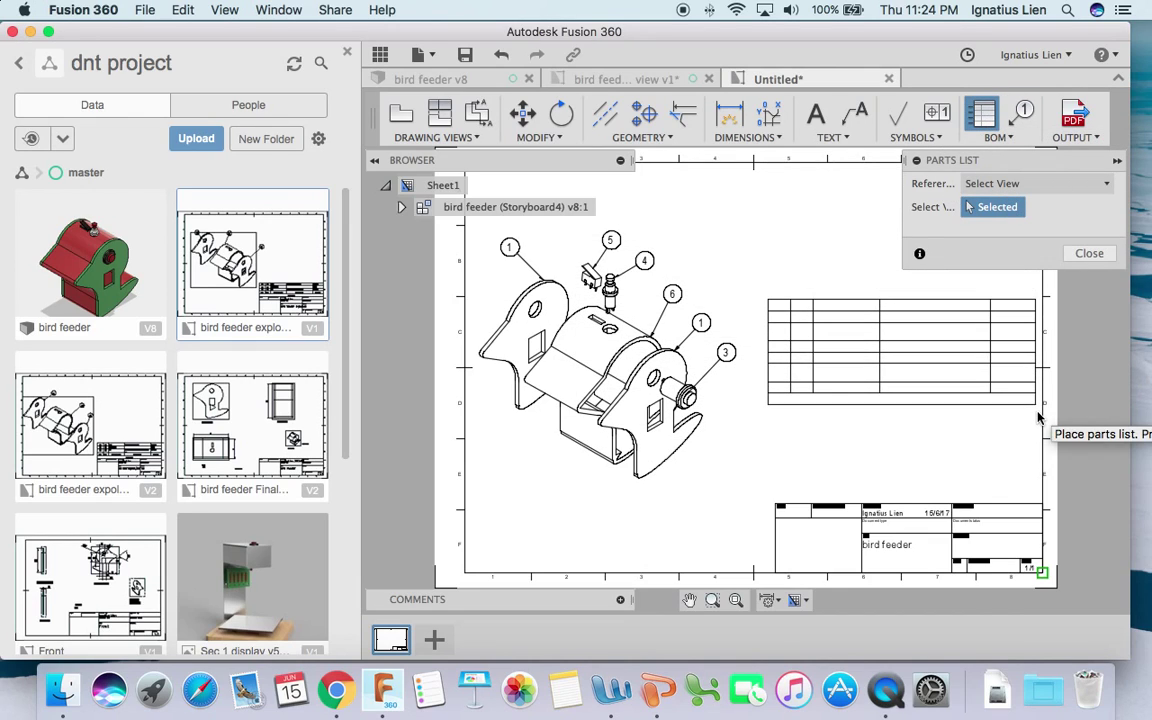
left_click(1041, 506)
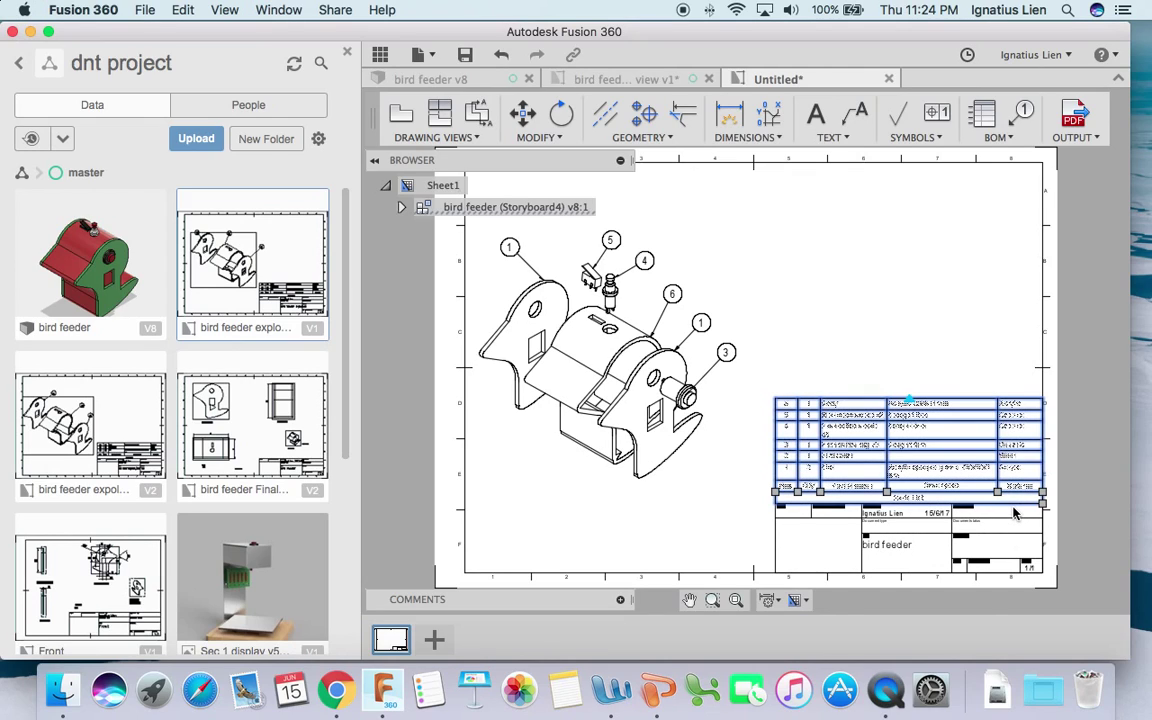
- Edit the title block: clear the creation date and set the title to "bird feeder exploded view"
left_click(957, 525)
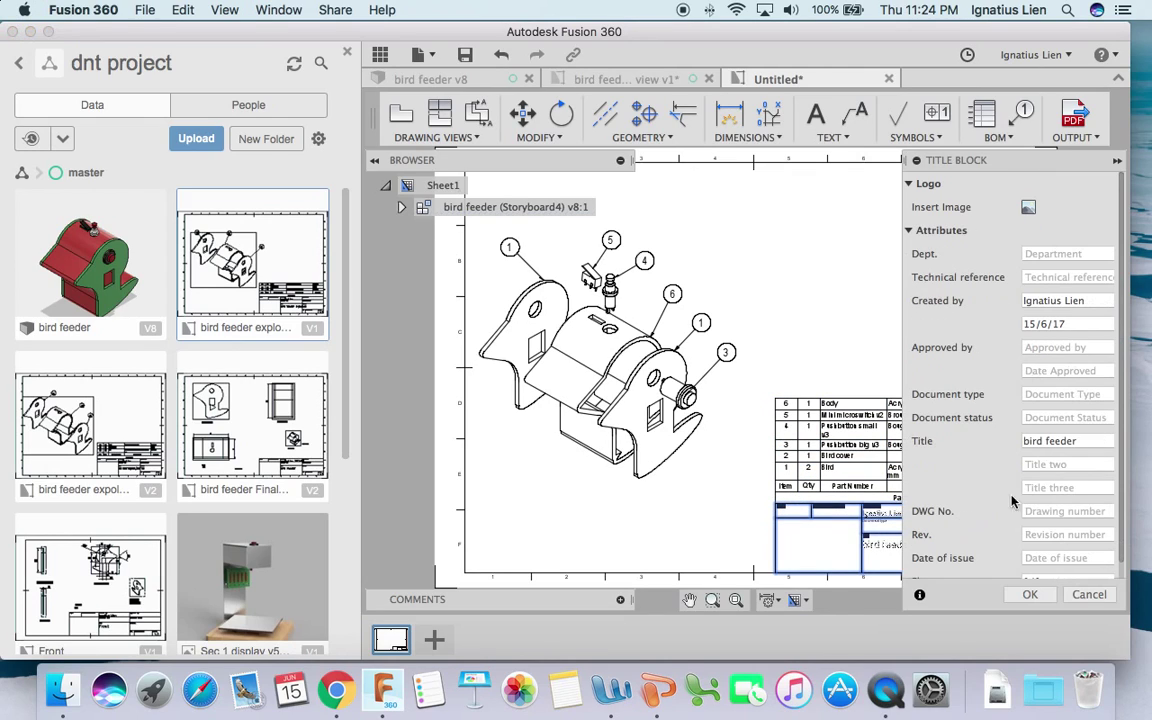
left_click(1030, 324)
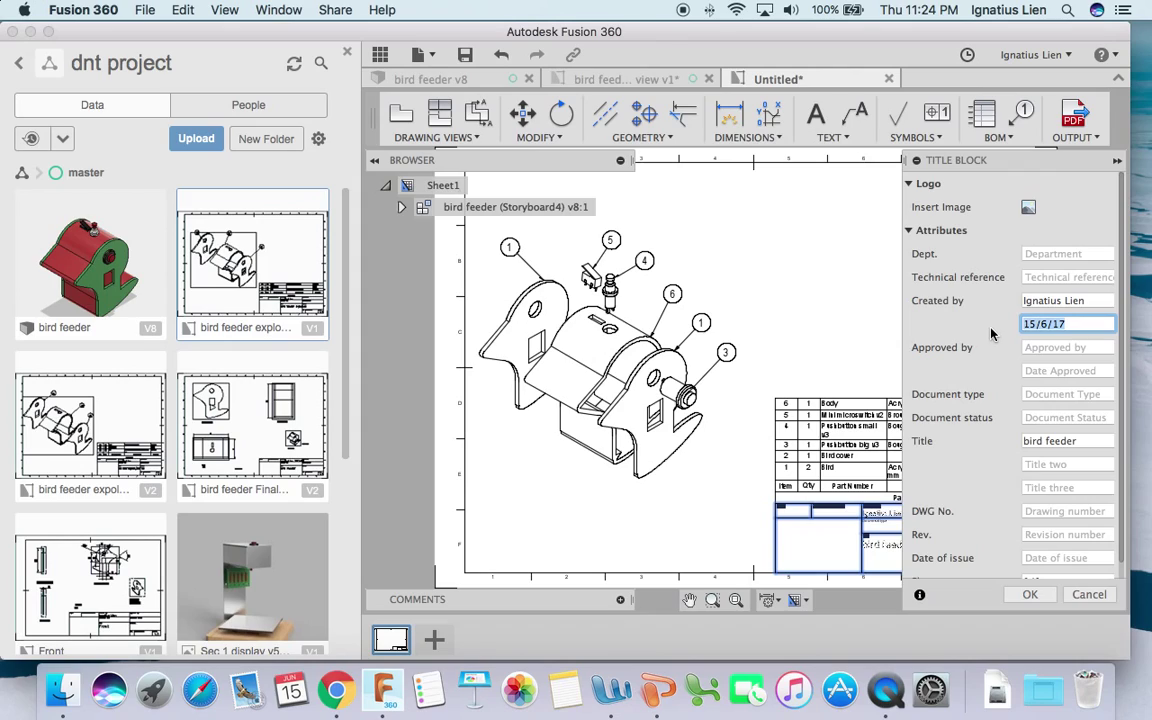
key("BackSpace")
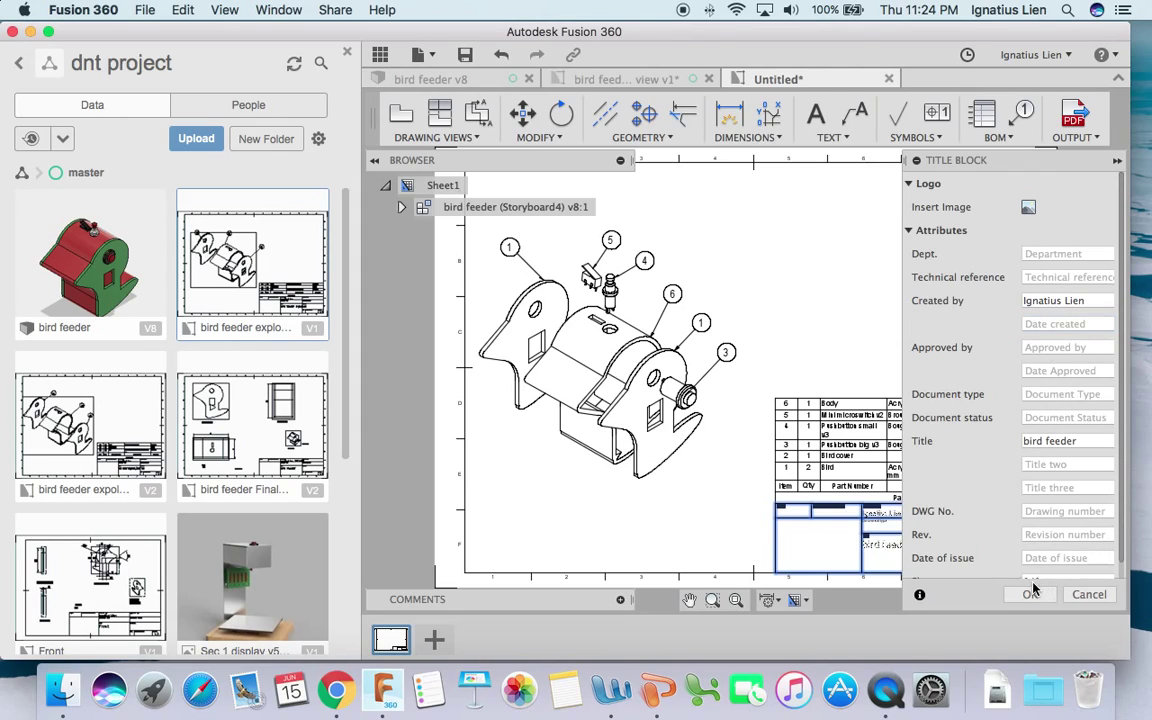
left_click(1097, 440)
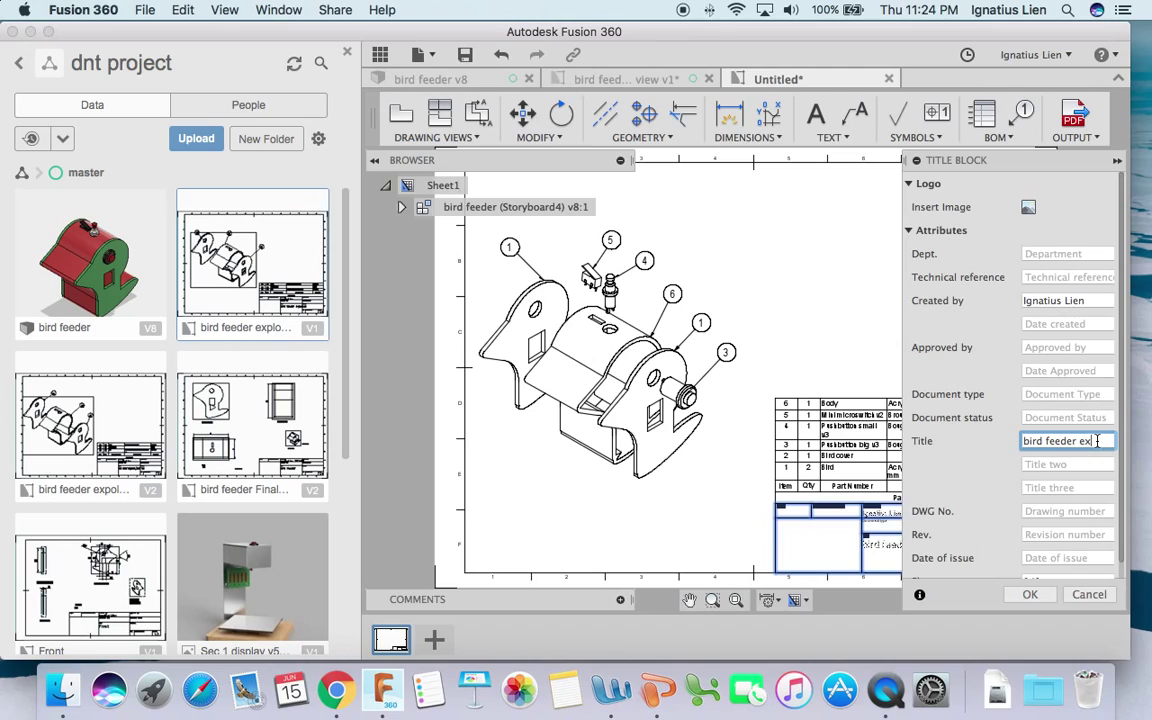
type("exploded view")
left_click(1030, 594)
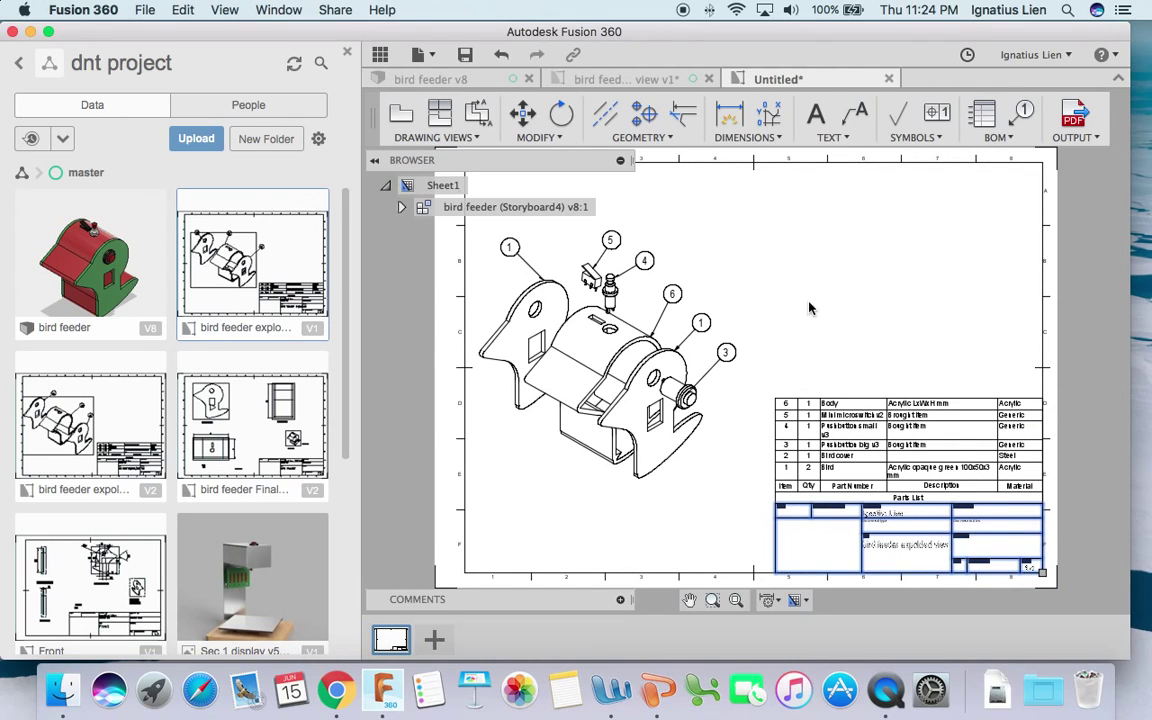
- Save the drawing as "bird feeder Exploded View Drawing" in dnt project > master and return to the bird feeder design
scroll(913, 449, "down", 3)
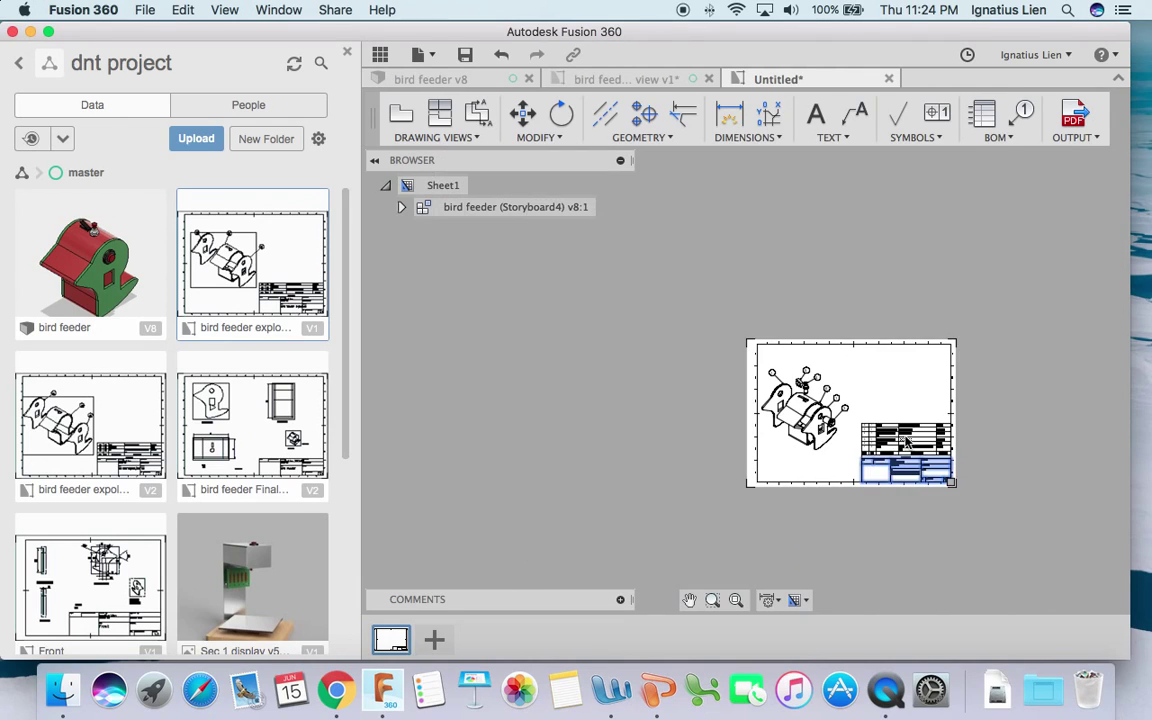
scroll(913, 449, "up", 10)
middle_click_drag(856, 255, 843, 181)
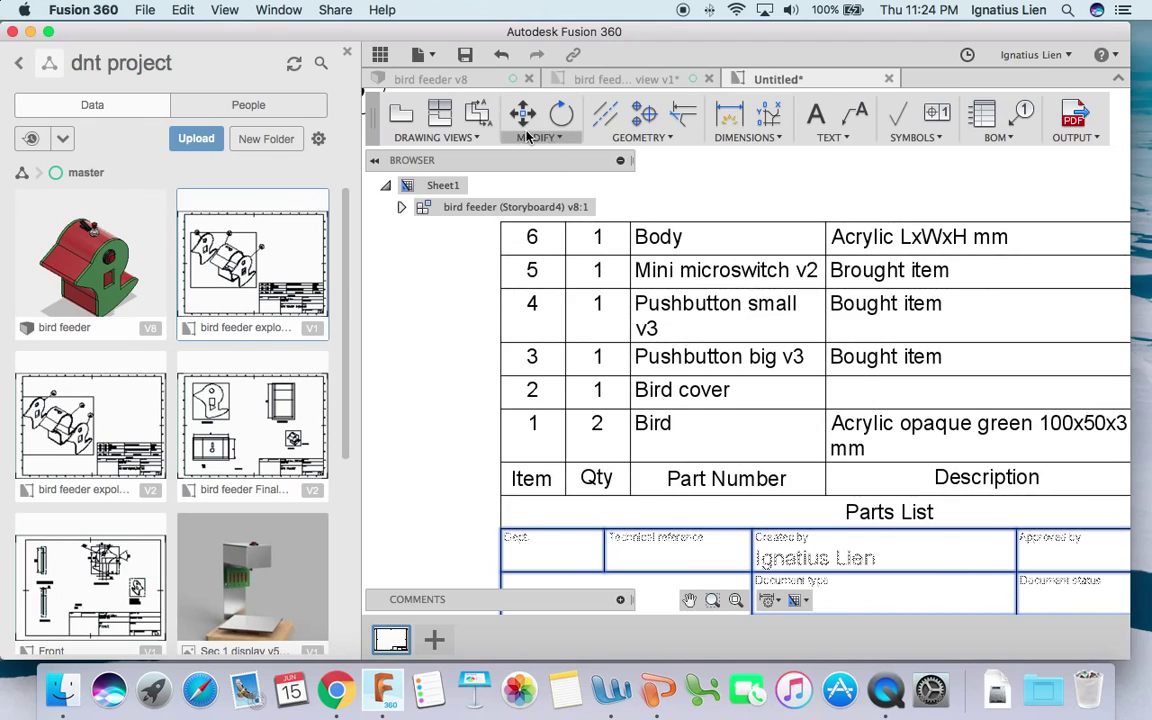
left_click(471, 61)
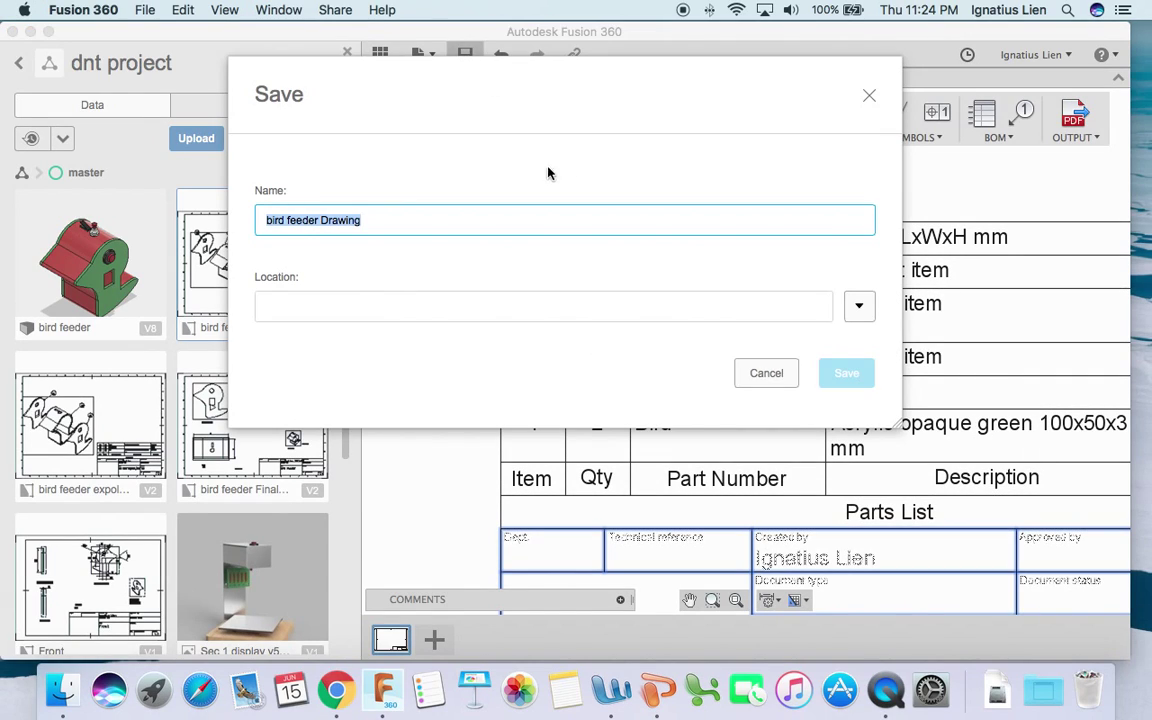
left_click(321, 223)
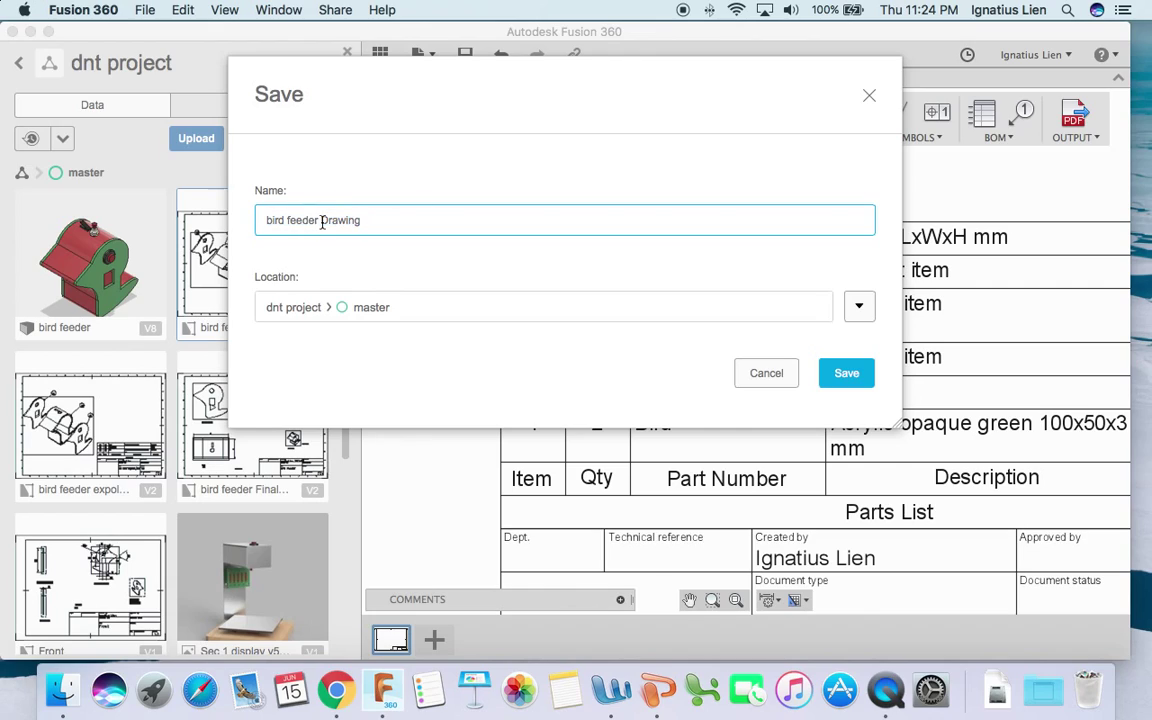
type("Exploded View")
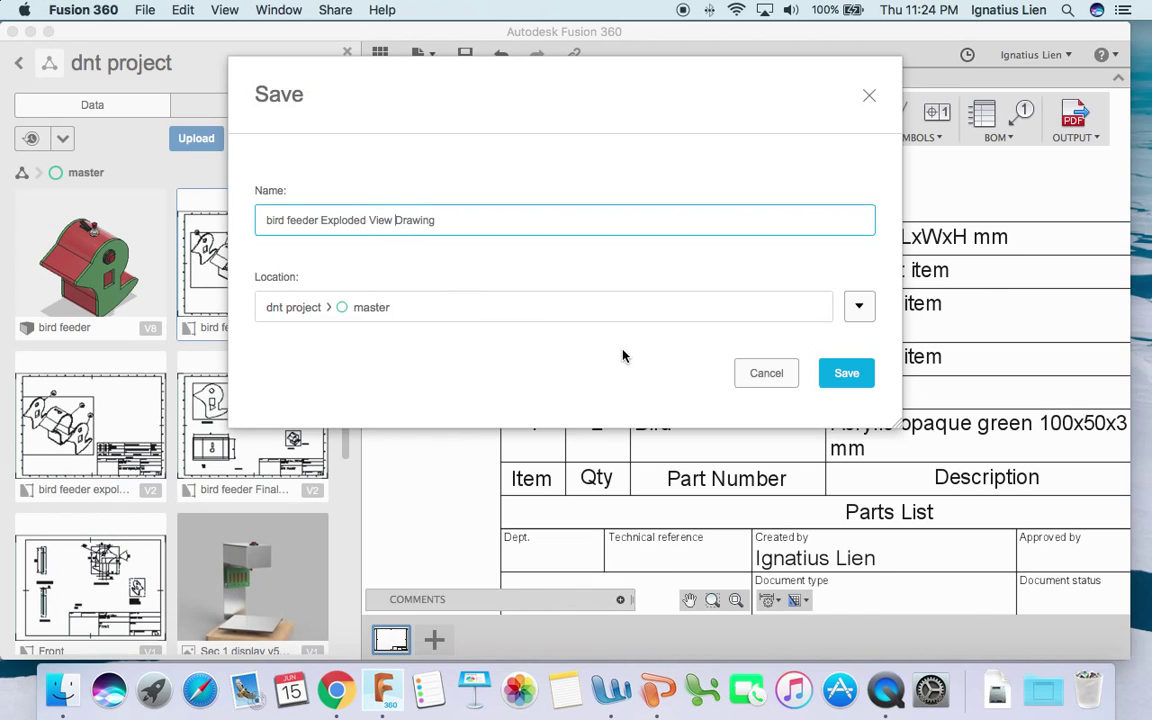
left_click(838, 376)
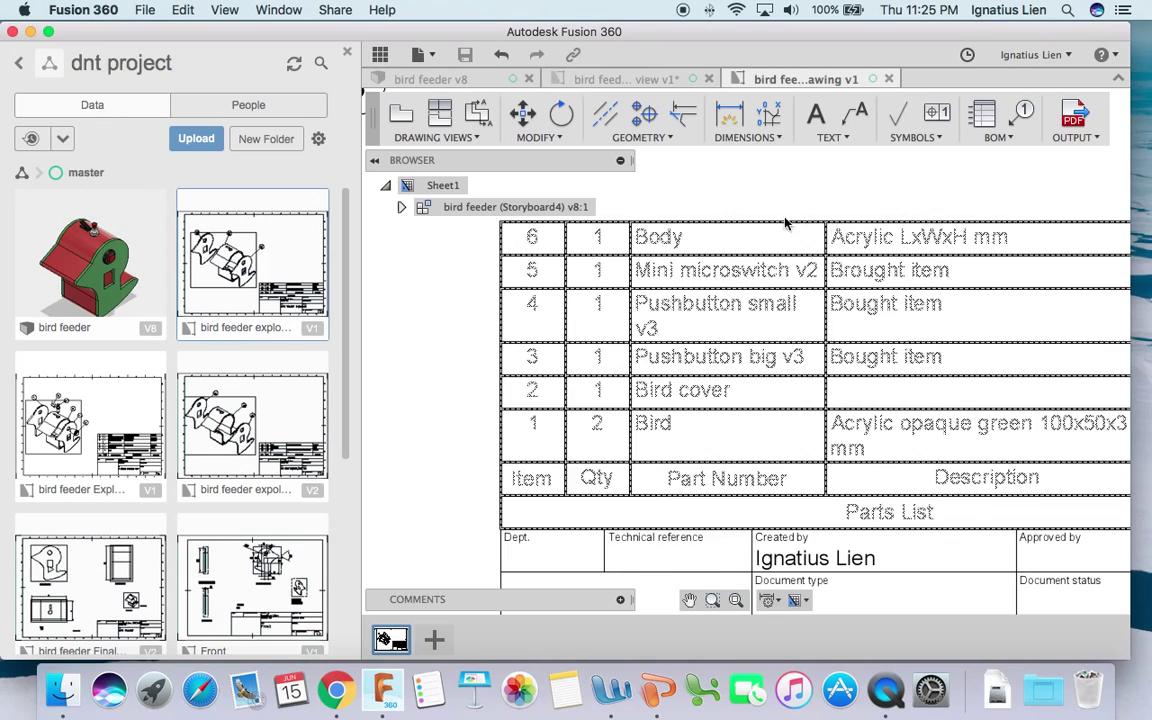
left_click(430, 78)
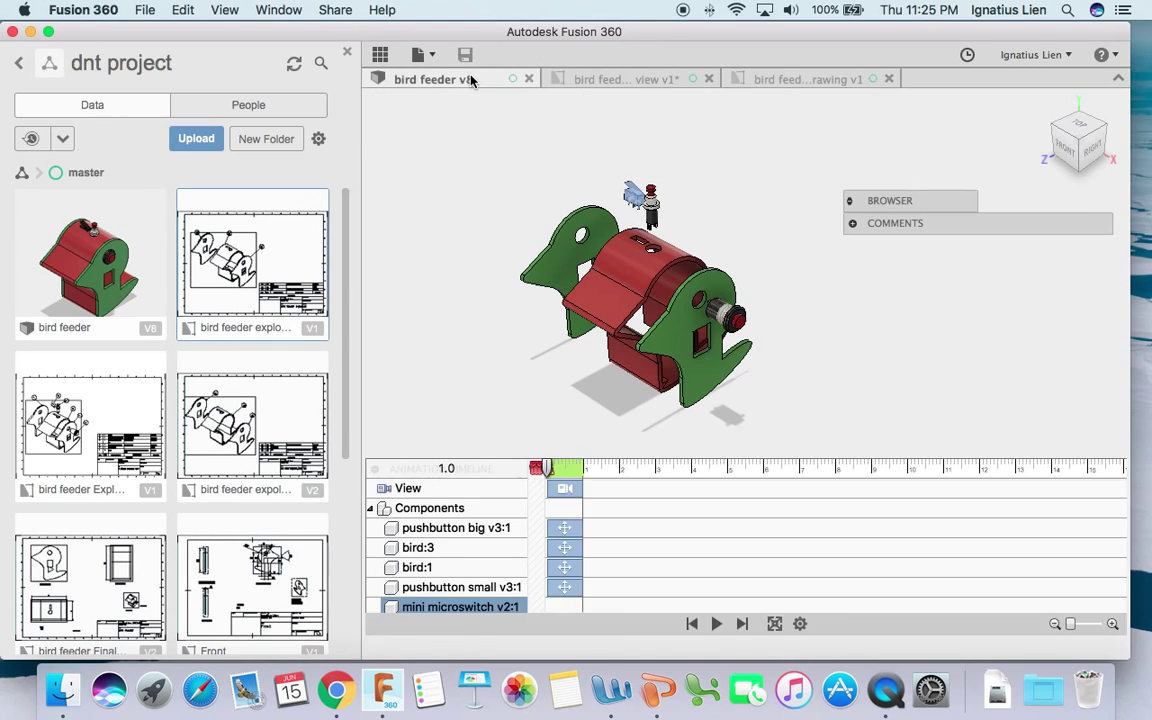
- Switch the bird feeder design to the Model workspace and expand its component tree
left_click(405, 116)
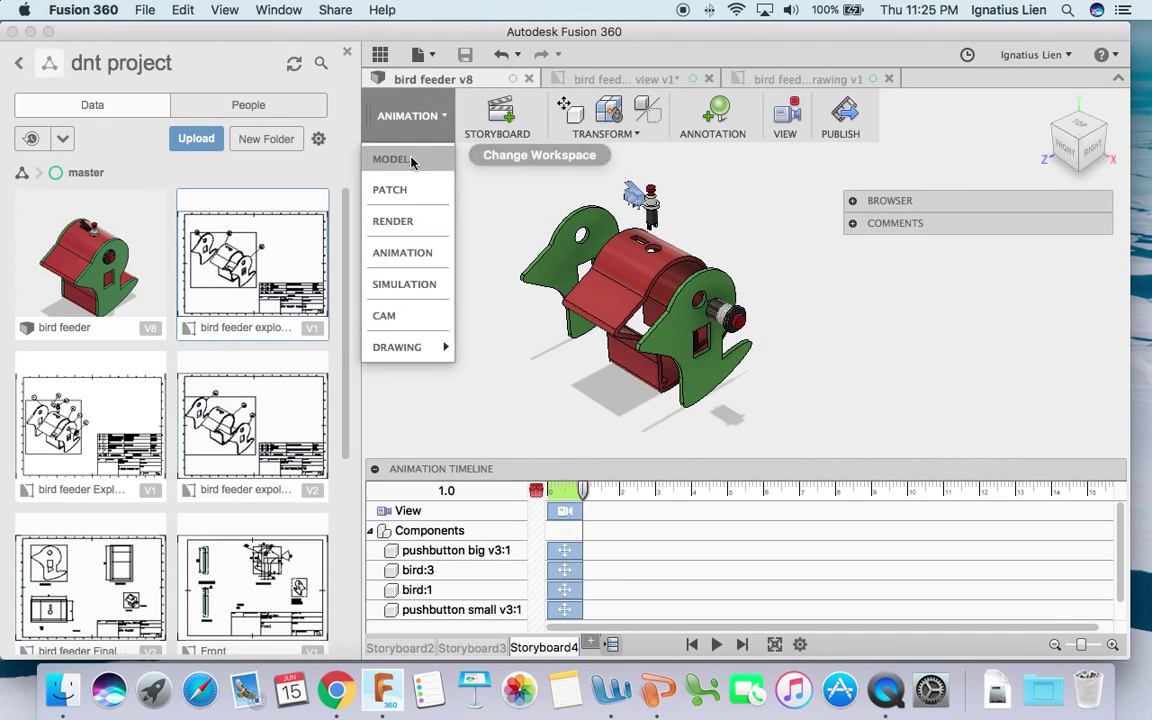
left_click(405, 162)
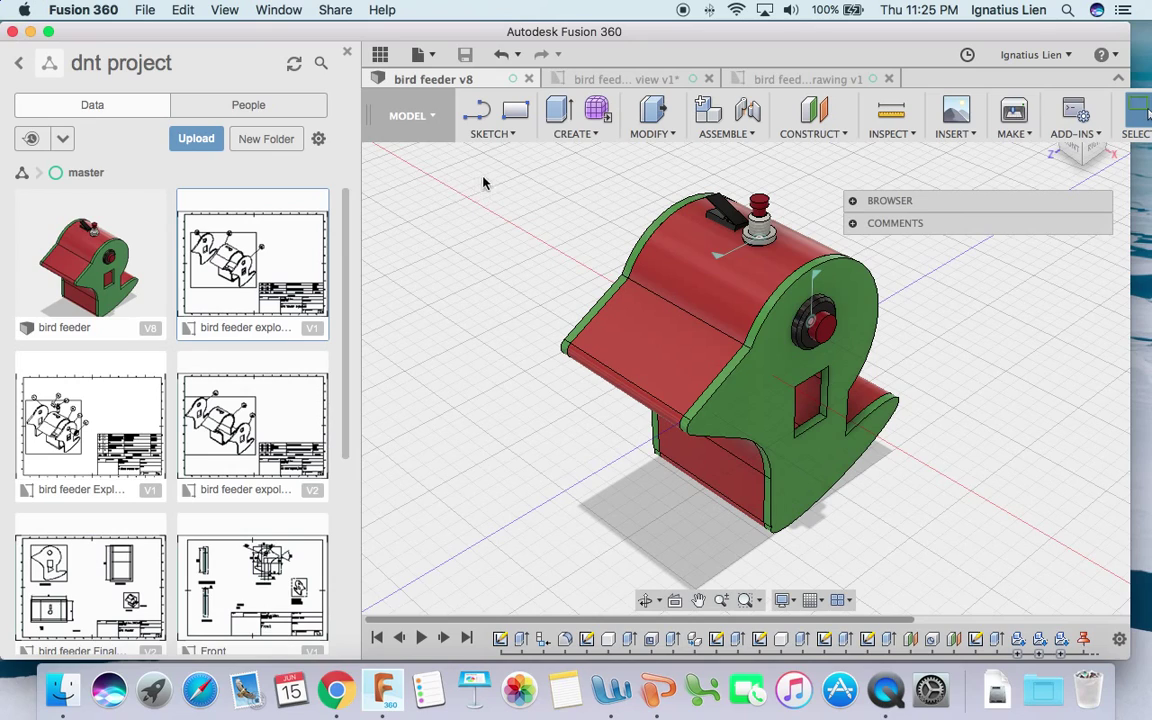
left_click(766, 80)
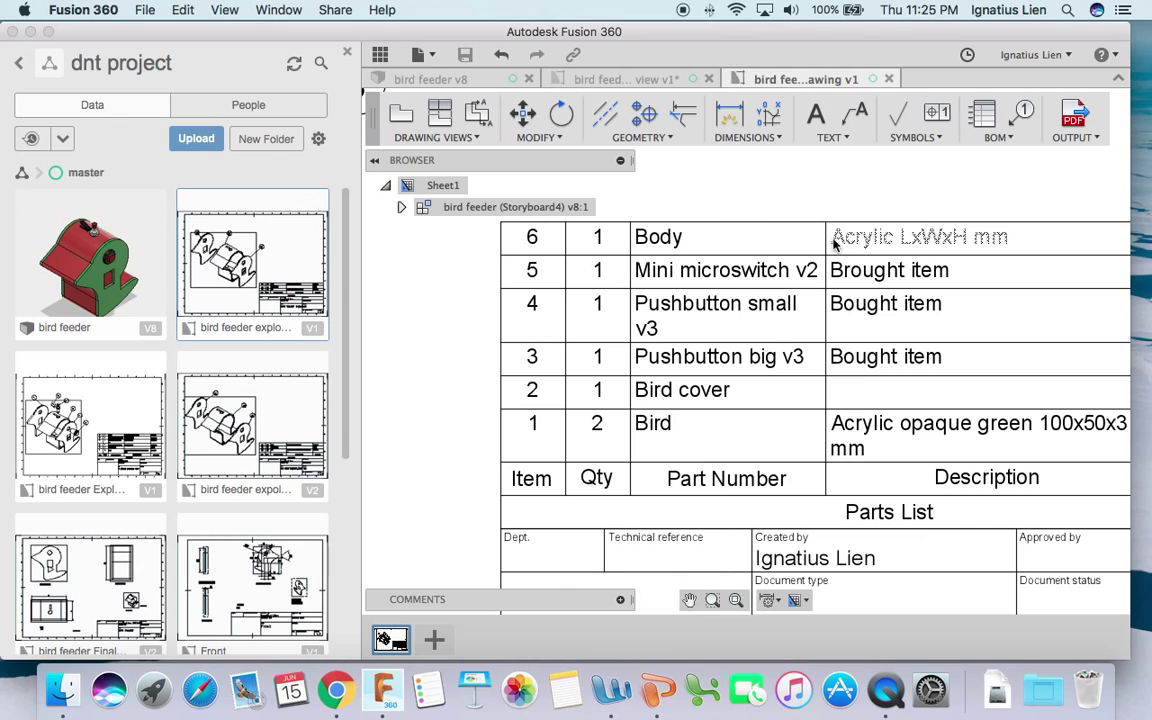
left_click(452, 82)
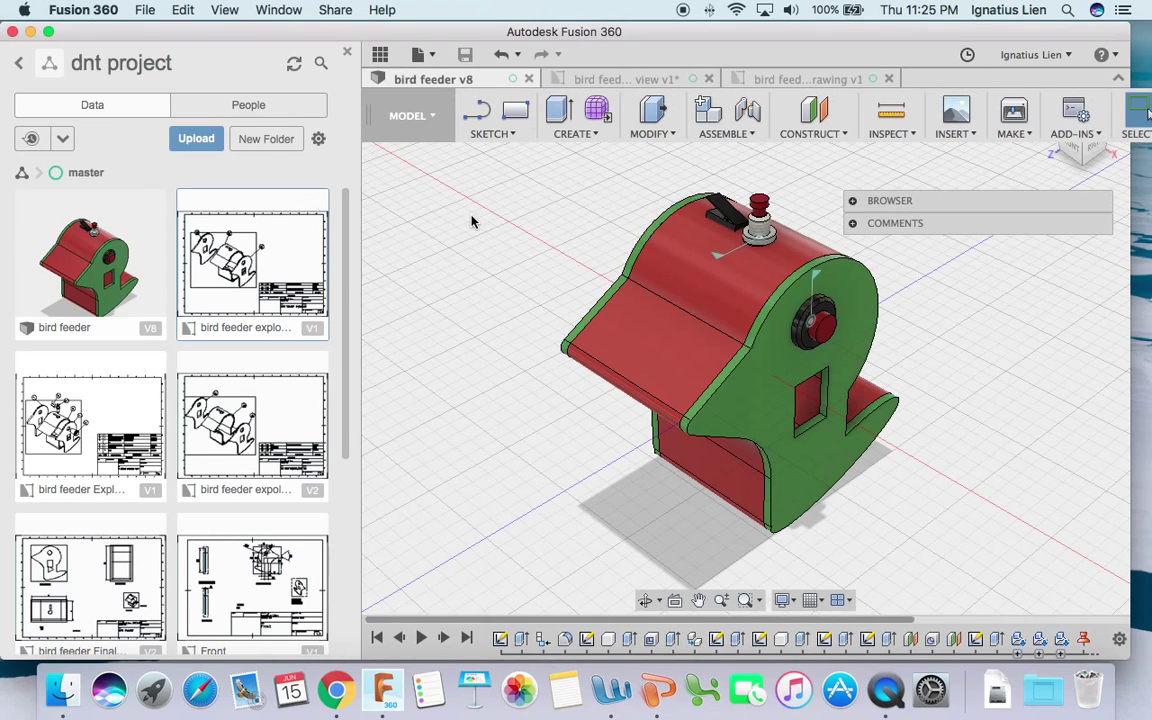
left_click(432, 126)
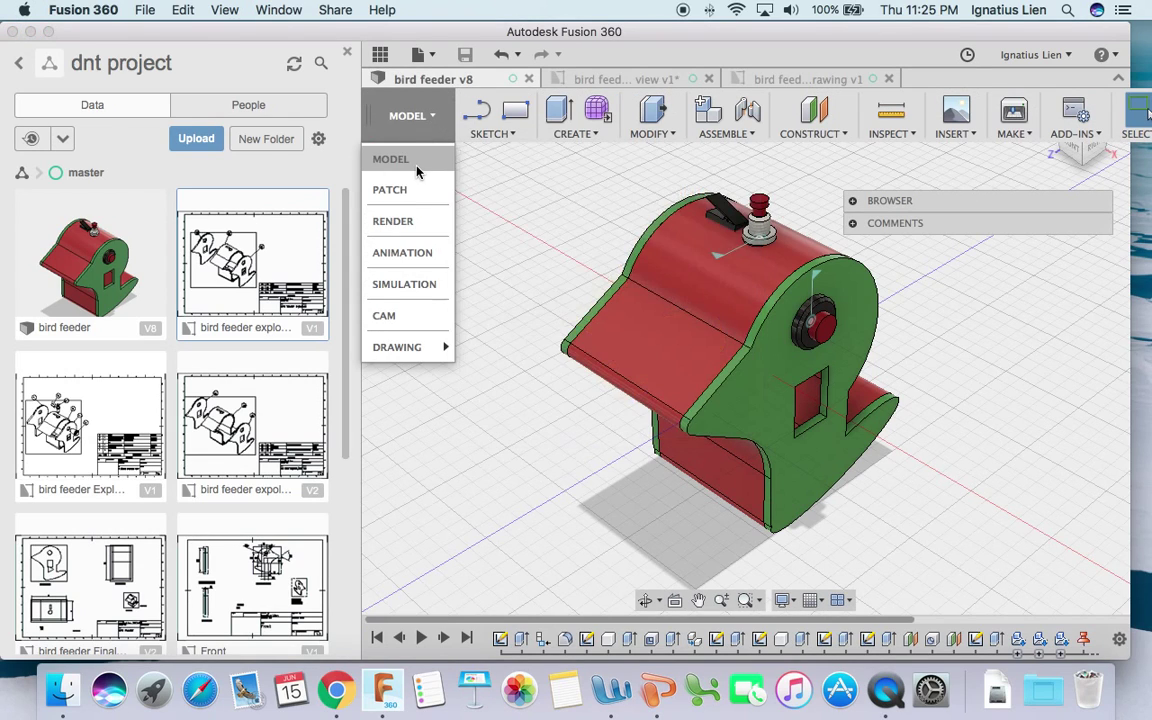
left_click(852, 200)
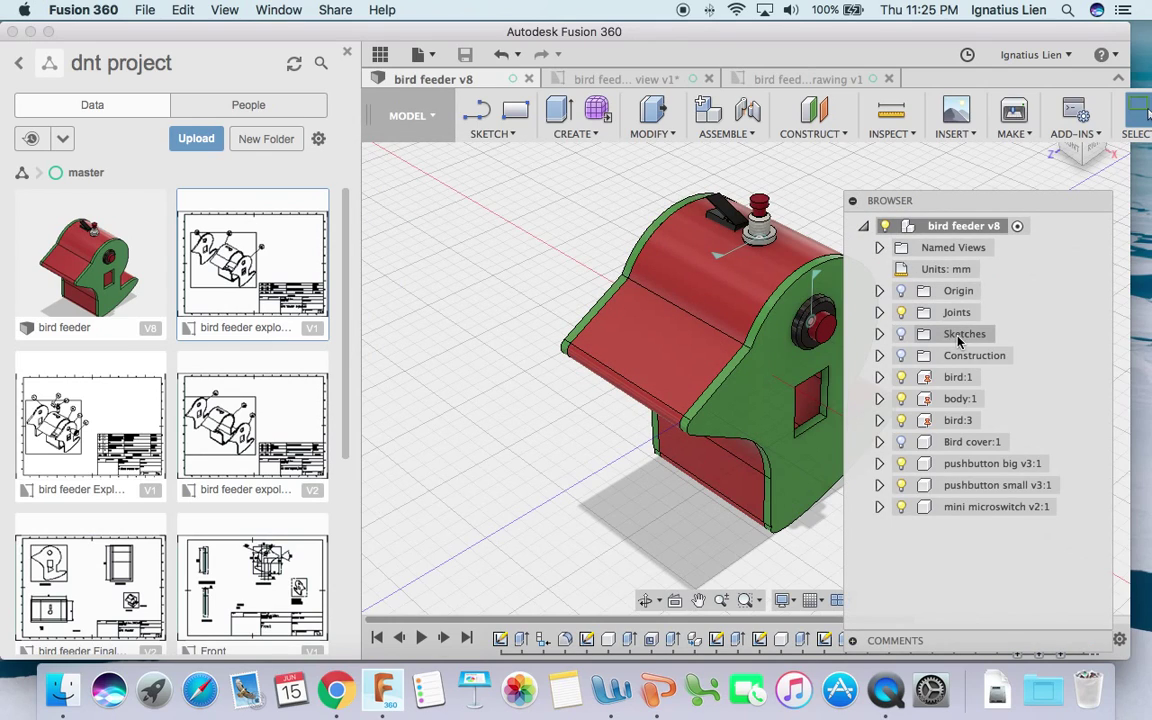
- Set the body component's description to "acrylic tinted/opaque/clear LxWxH mm" in its properties
left_click(960, 399)
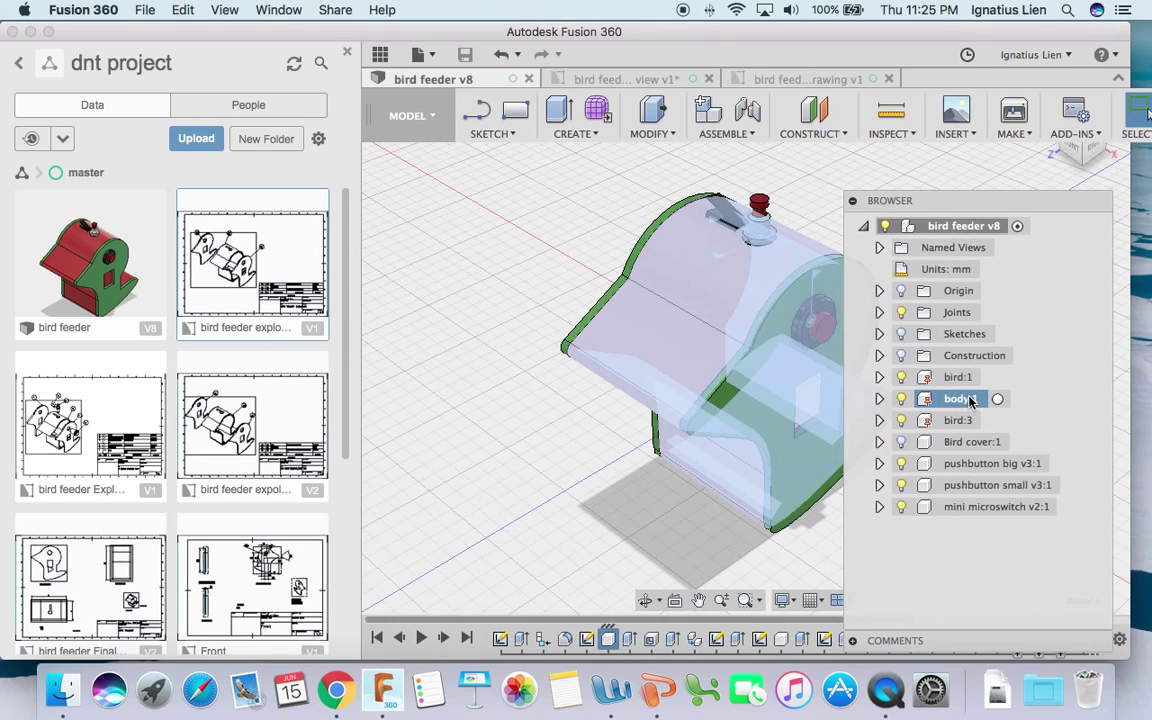
right_click(965, 399)
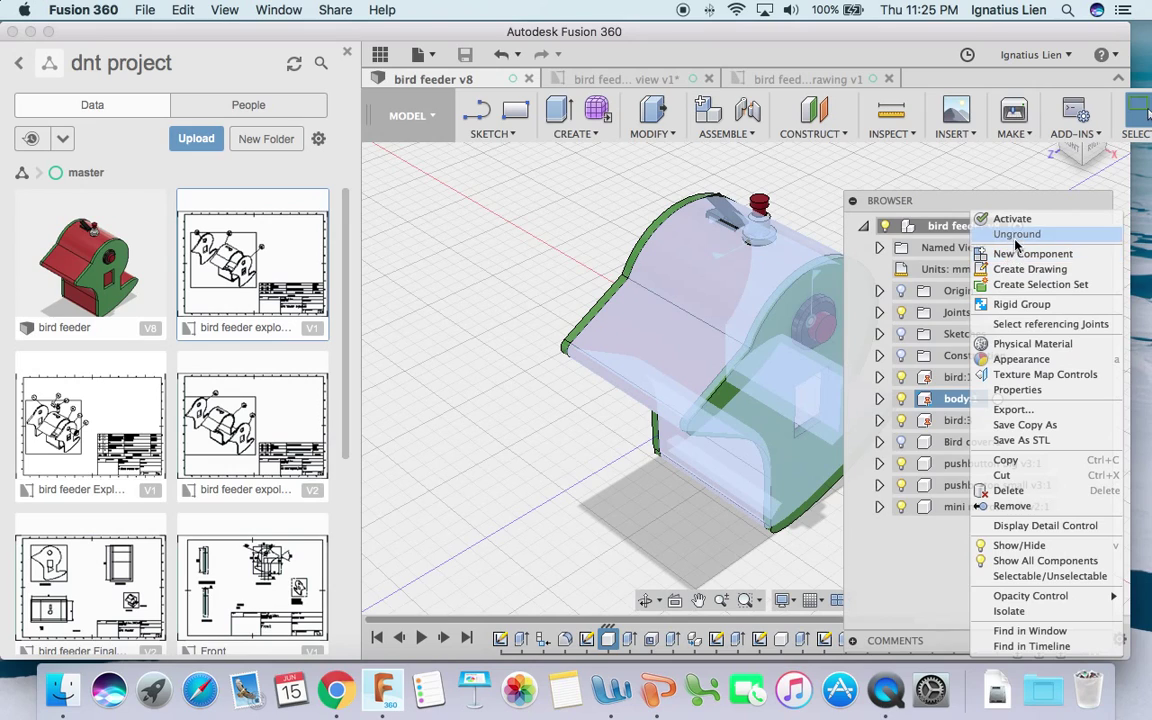
left_click(1033, 389)
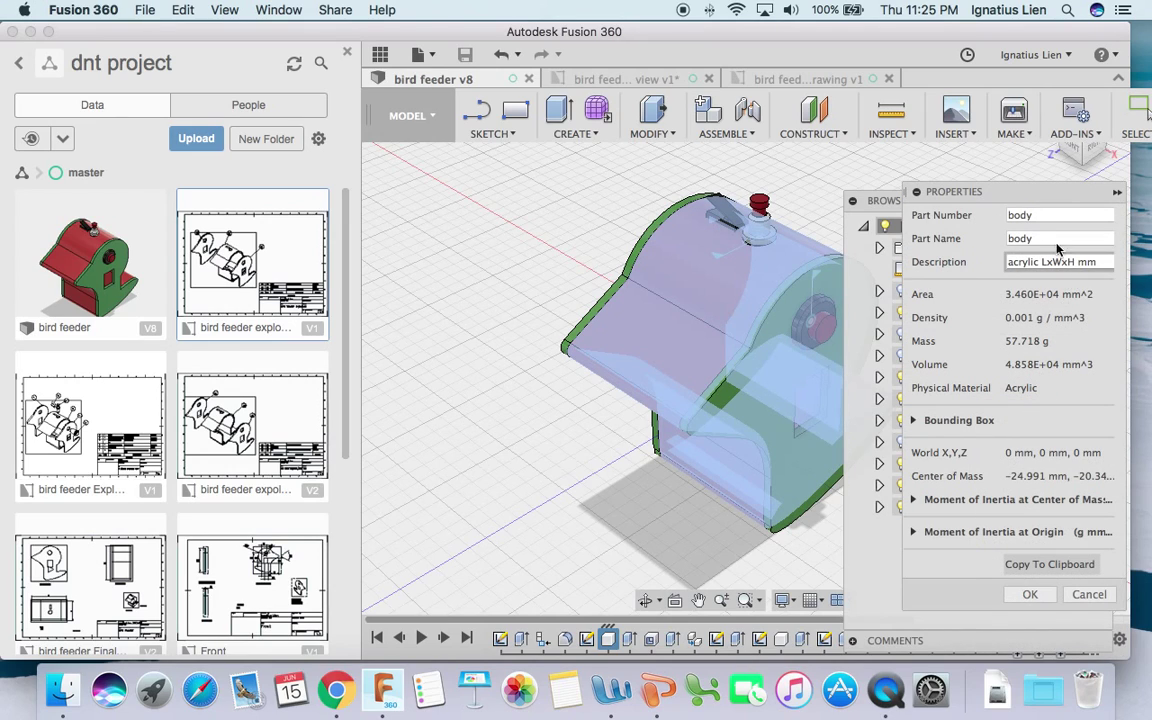
left_click_drag(995, 195, 706, 182)
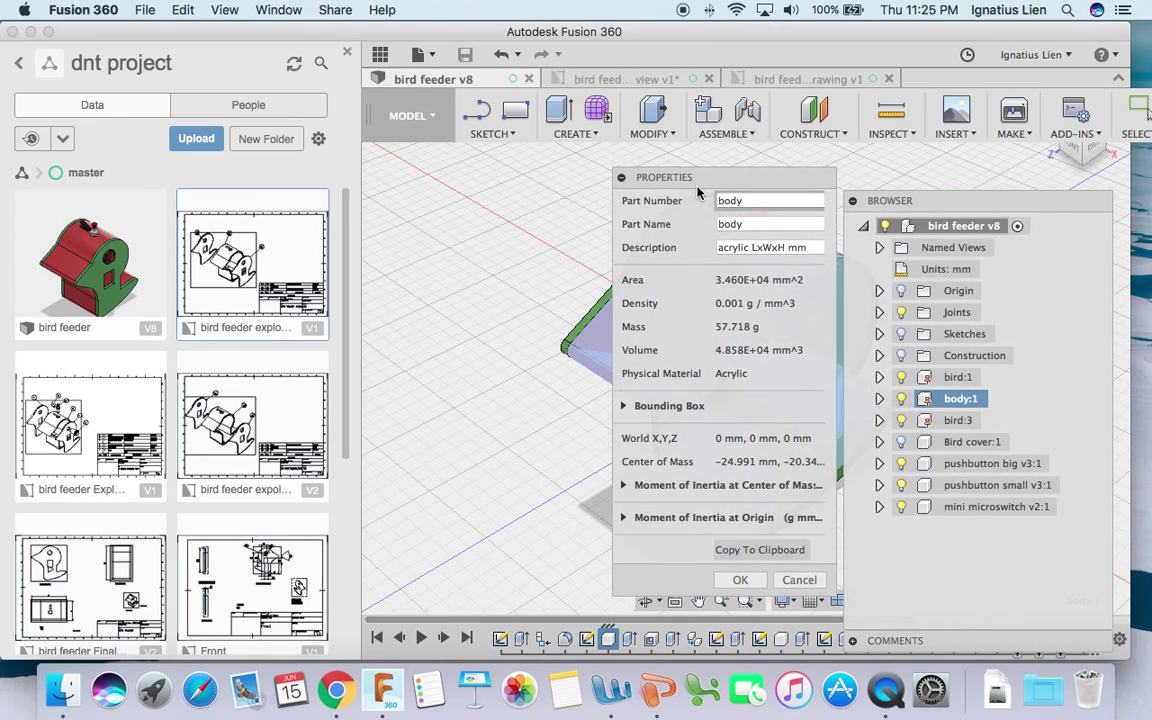
left_click(752, 246)
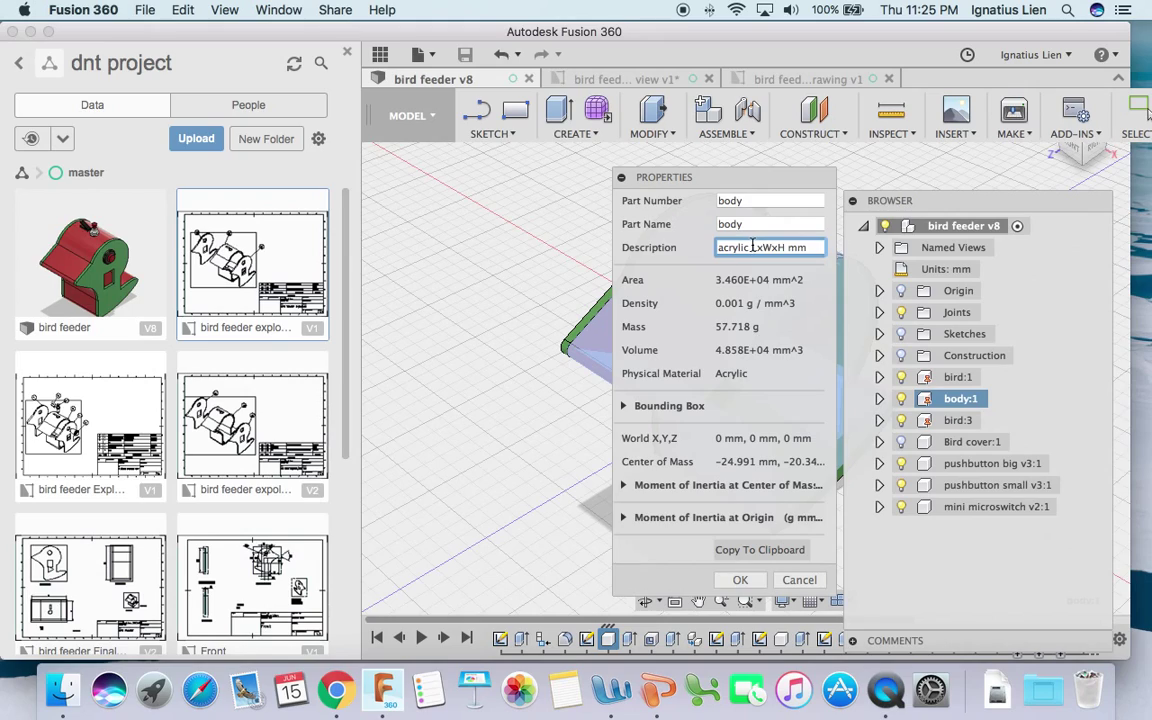
type("tint ed/opaque/clear")
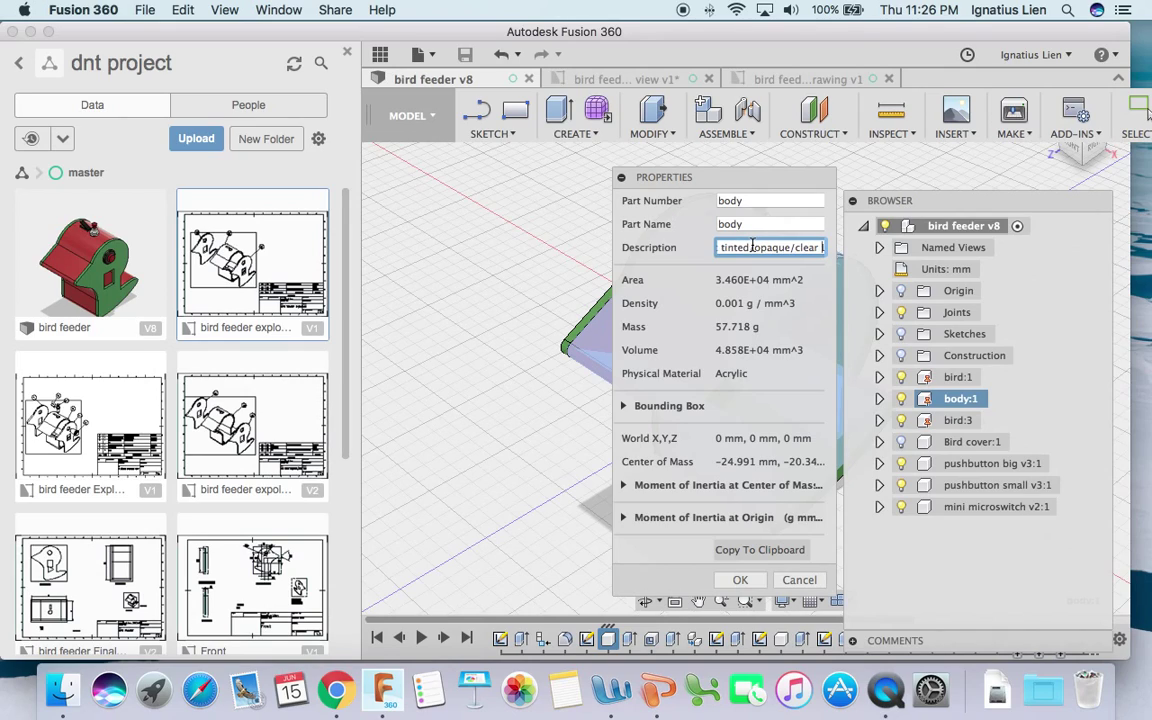
type(" LxWxH mm")
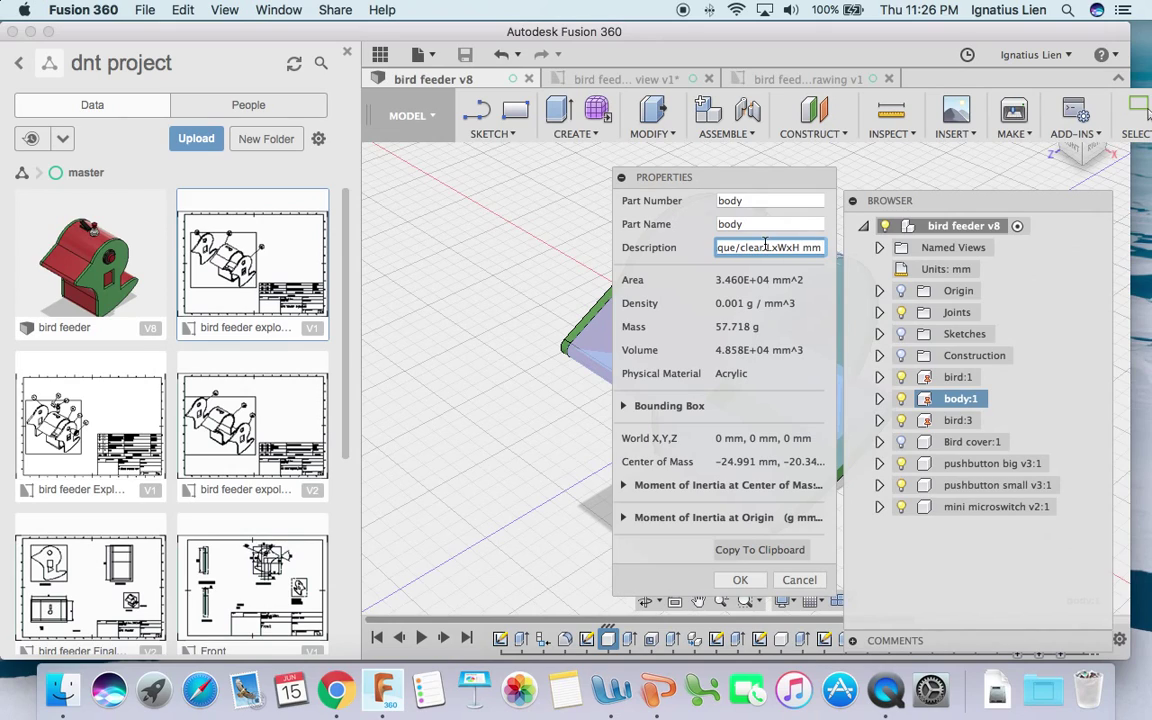
left_click(740, 580)
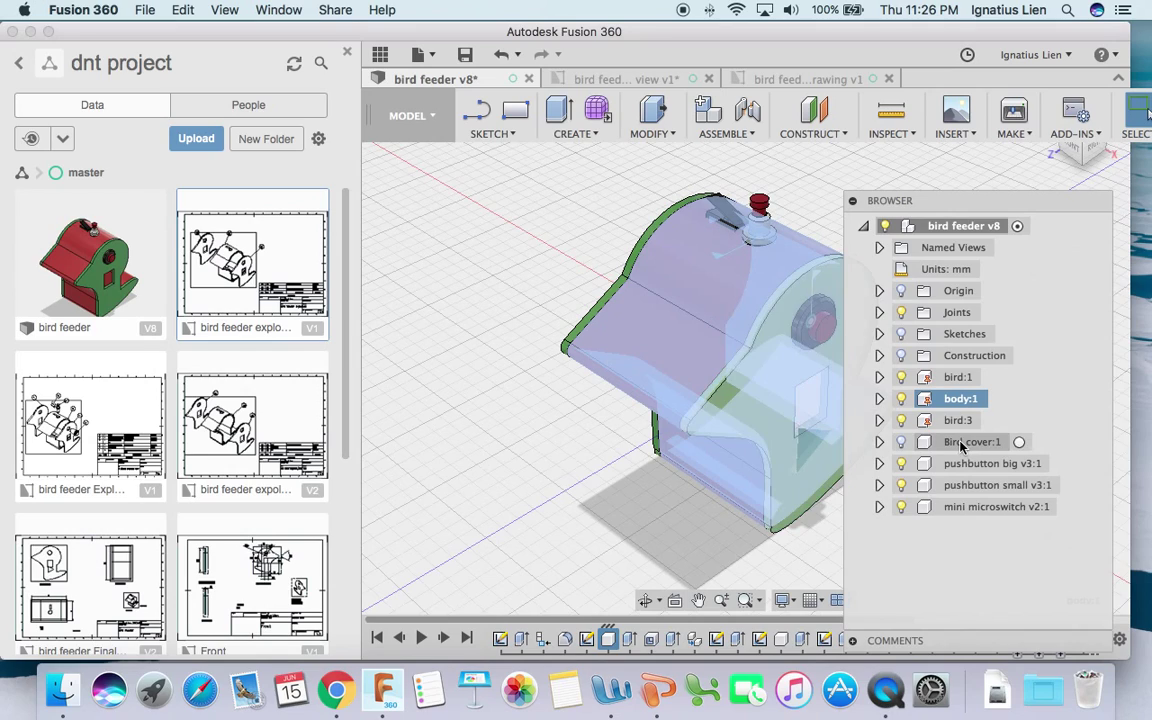
- Set the Bird cover component's description to "Acrylic opaque green 129x50x3mm" in its properties
left_click(962, 446)
right_click(962, 446)
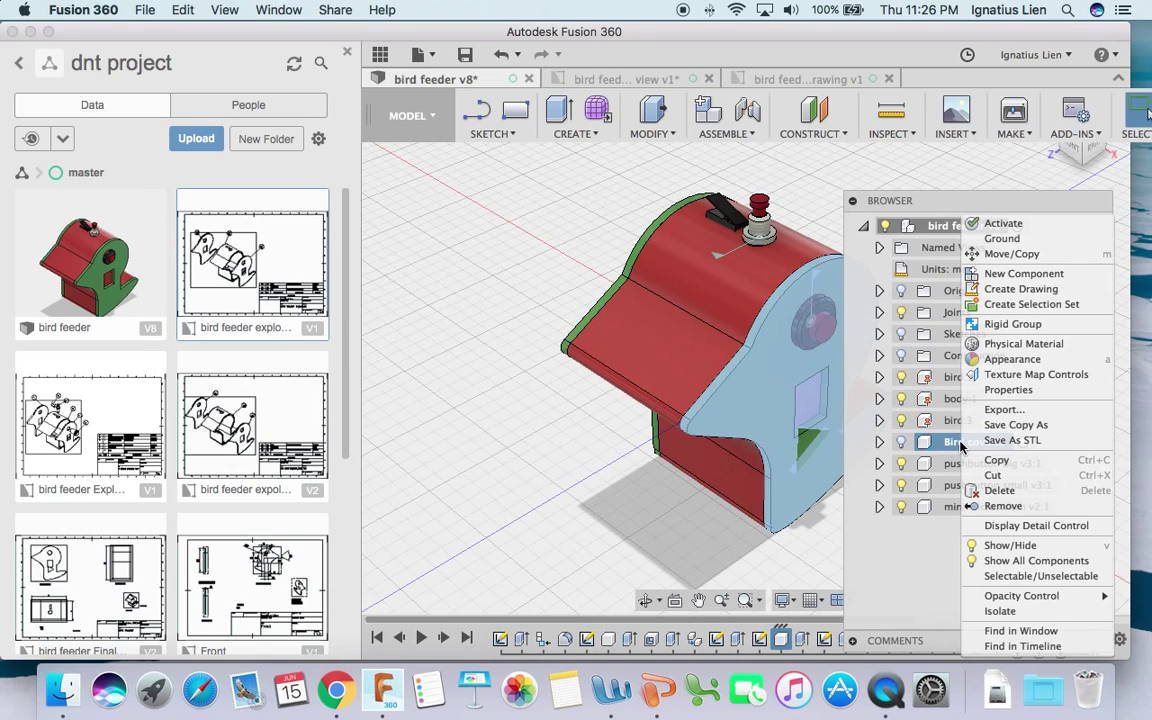
left_click(1018, 396)
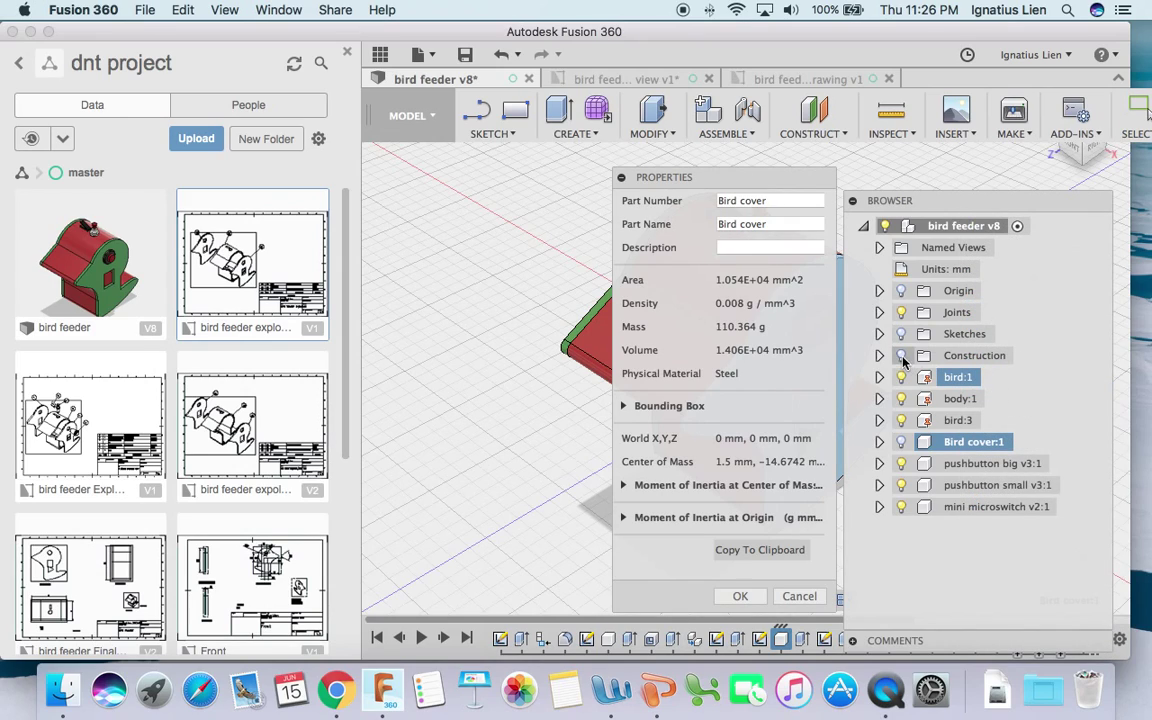
left_click(772, 250)
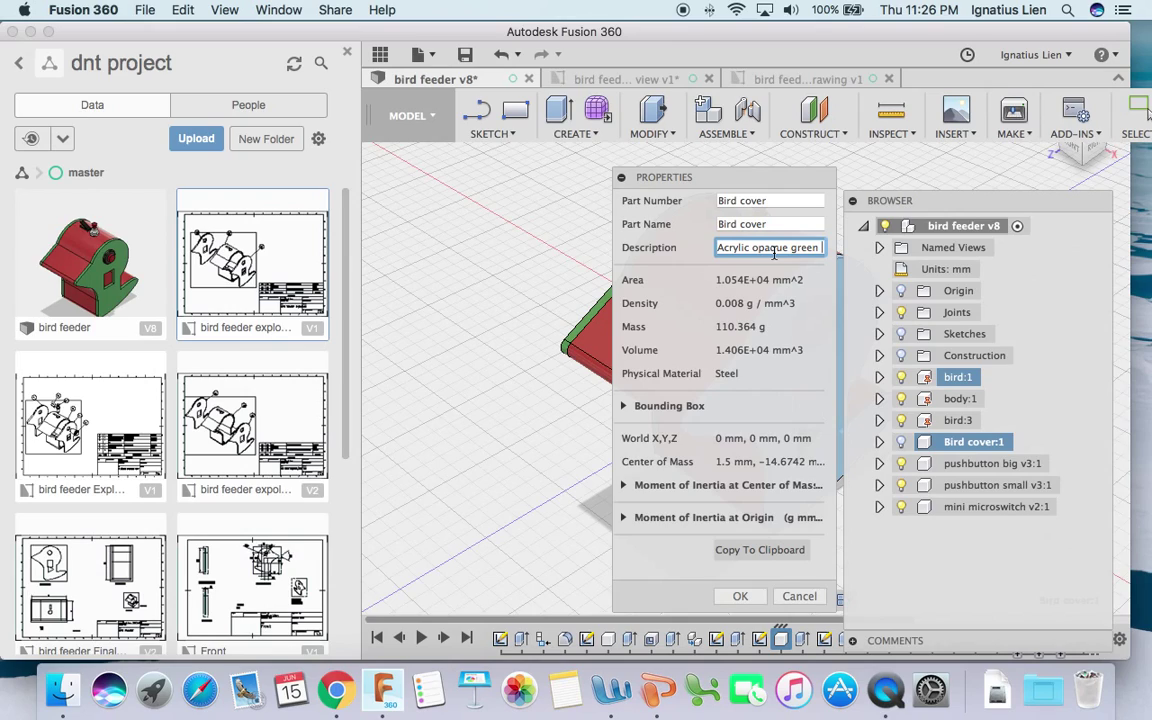
type("129x59")
key("BackSpace")
type("0x3mm")
left_click(740, 596)
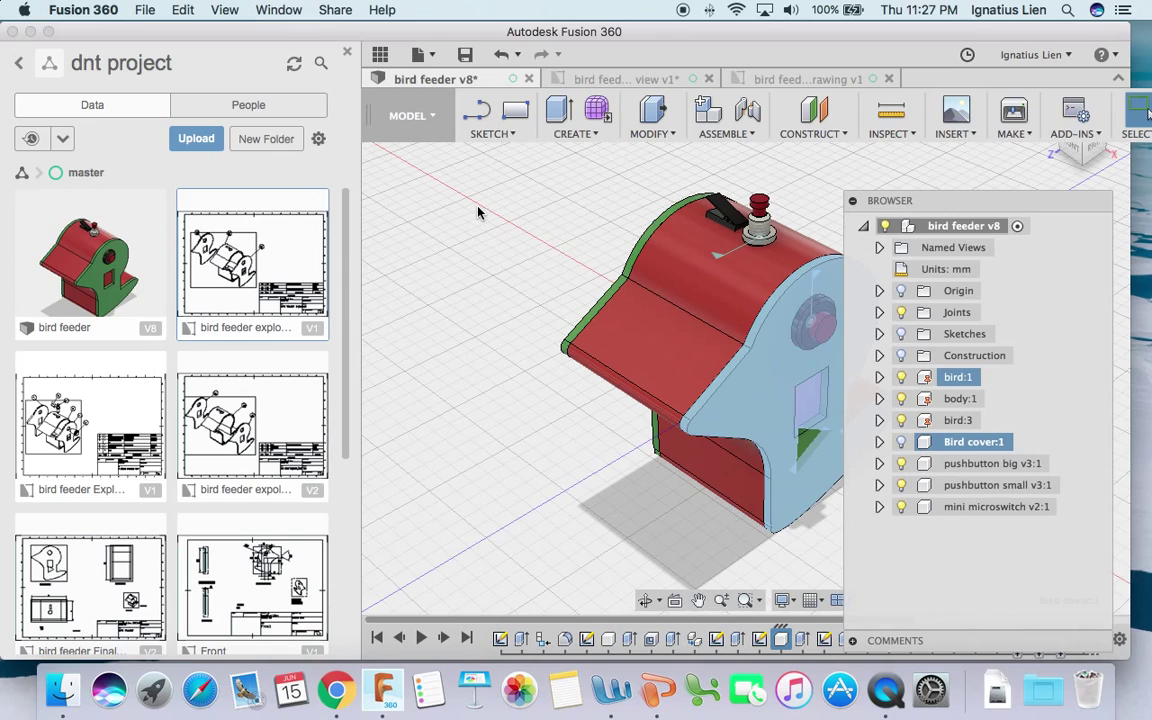
- Save the bird feeder design and update the exploded-view drawing so its parts list carries the new descriptions
left_click(463, 60)
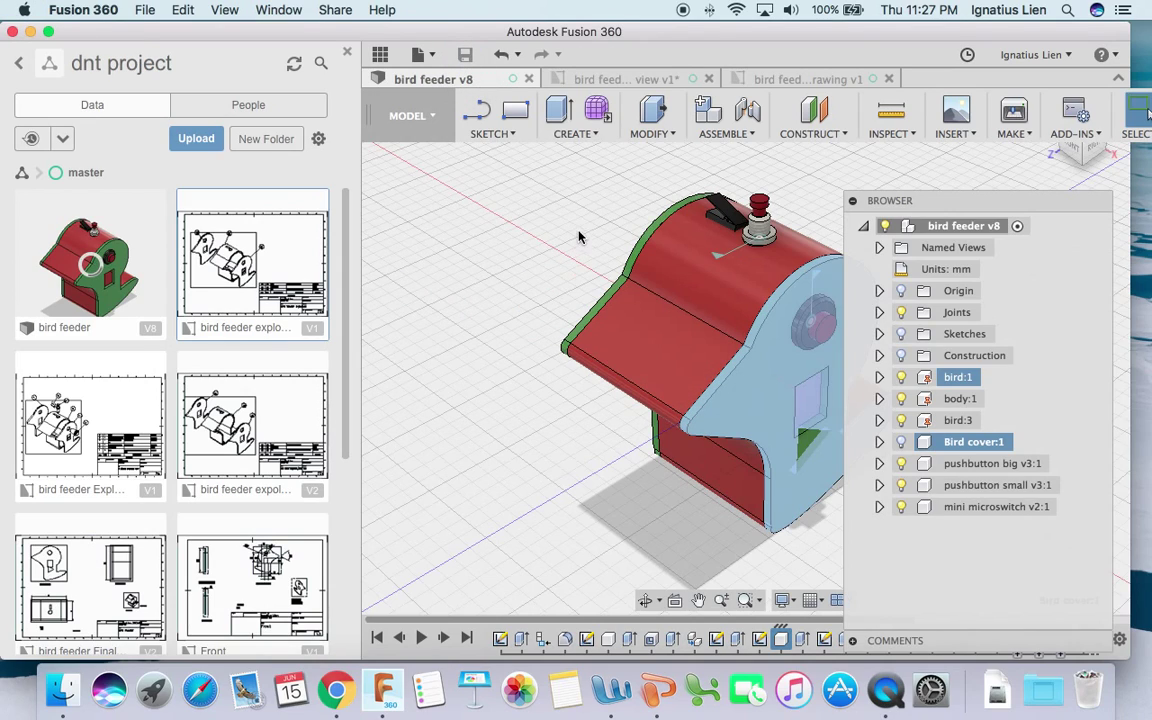
left_click(802, 79)
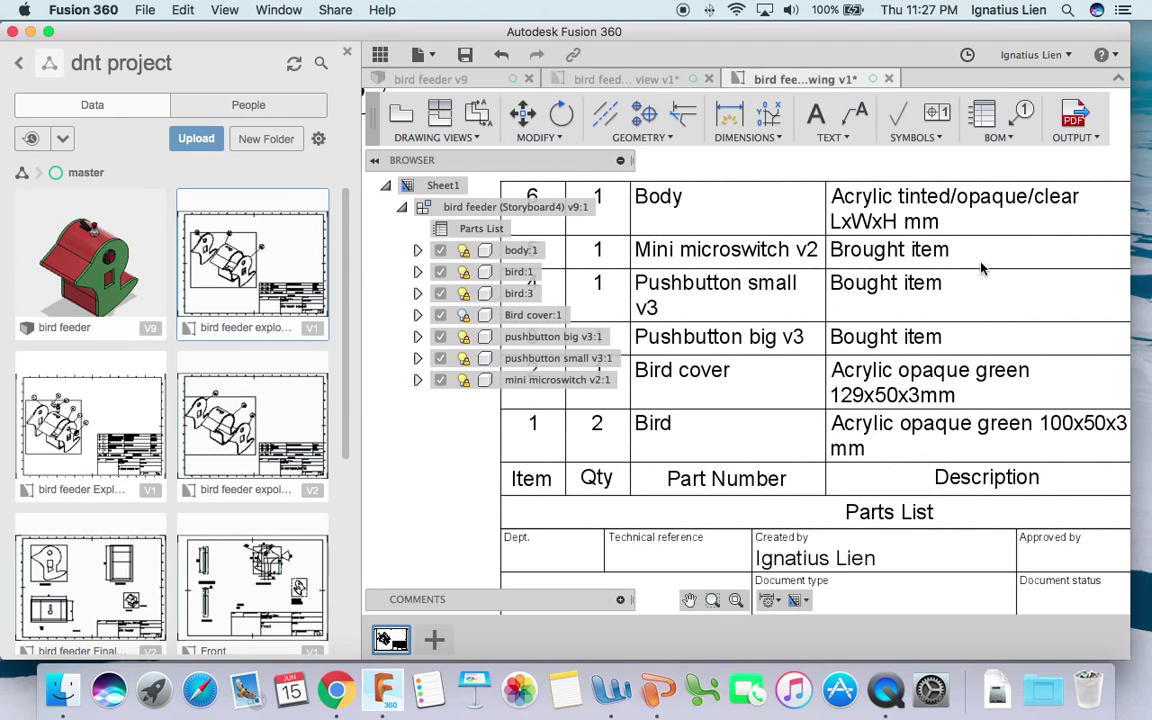
scroll(981, 268, "down", 6)
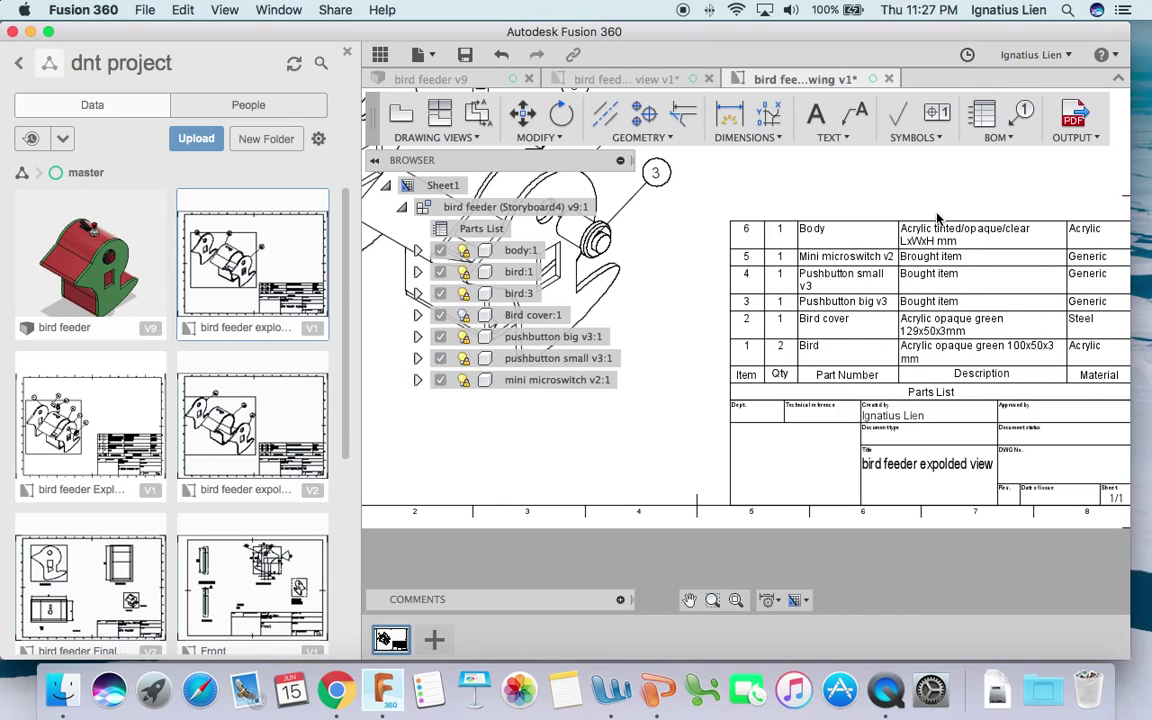
scroll(938, 205, "up", 3)
scroll(915, 250, "down", 3)
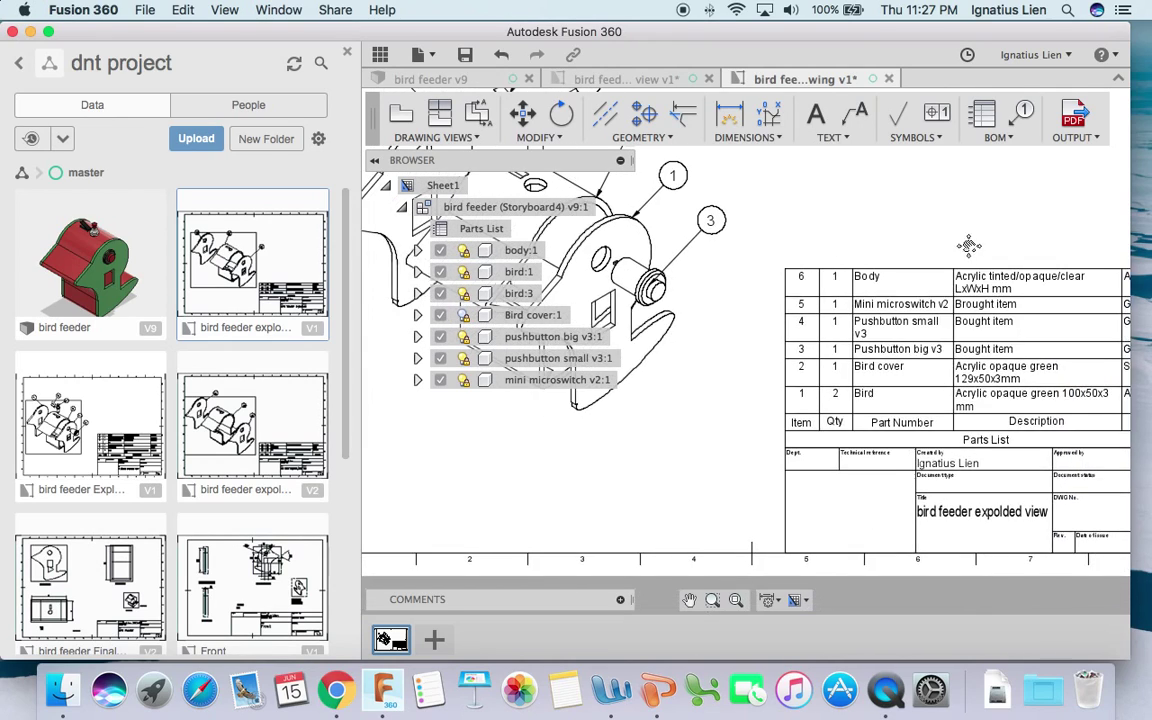
scroll(907, 268, "up", 2)
scroll(905, 267, "down", 2)
scroll(905, 267, "up", 3)
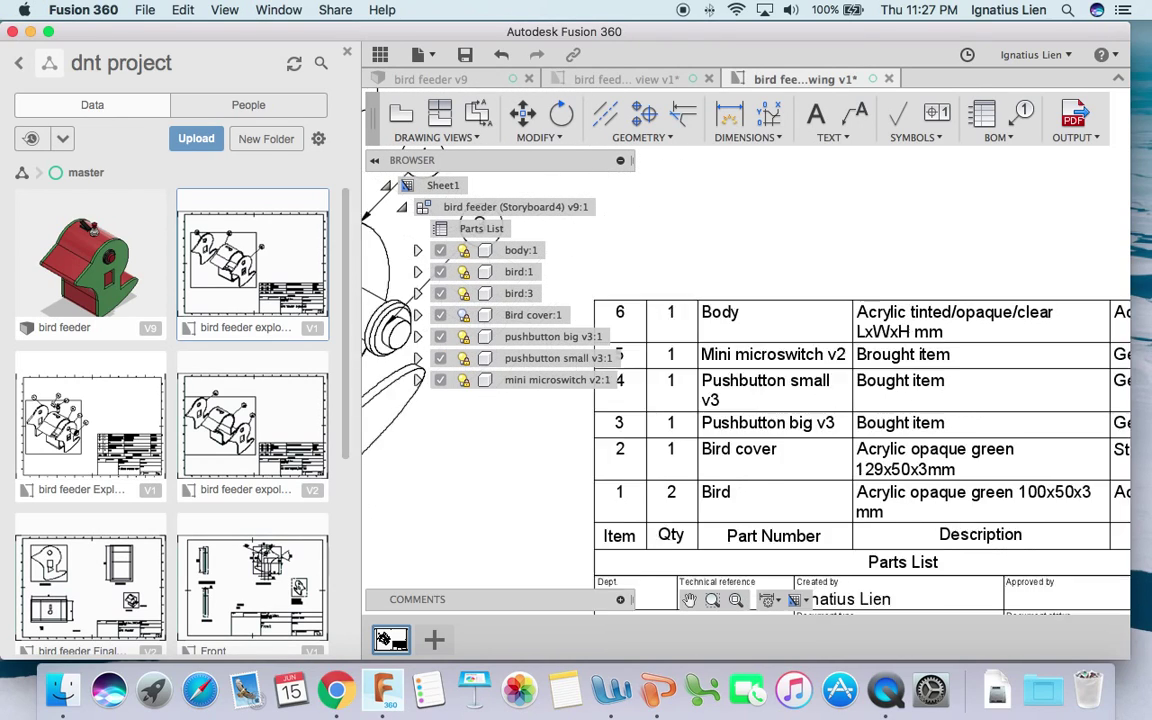
scroll(908, 278, "down", 4)
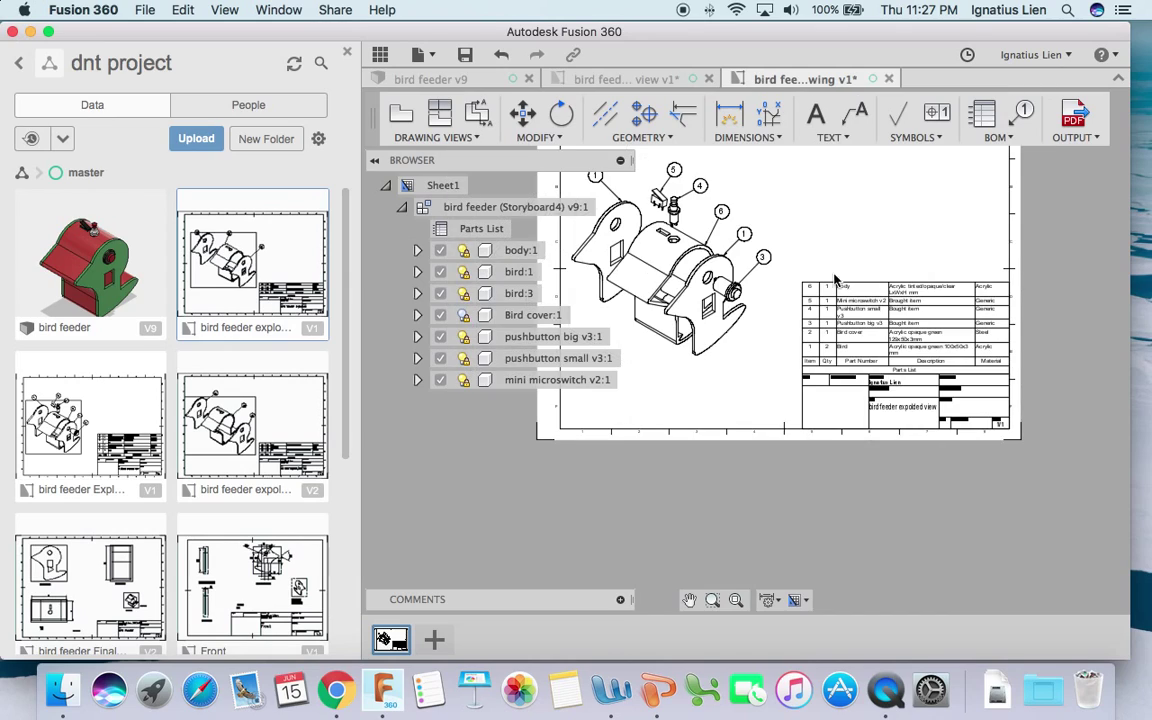
- Check the scale of the exploded view in its drawing view settings
left_click(660, 264)
double_click(600, 236)
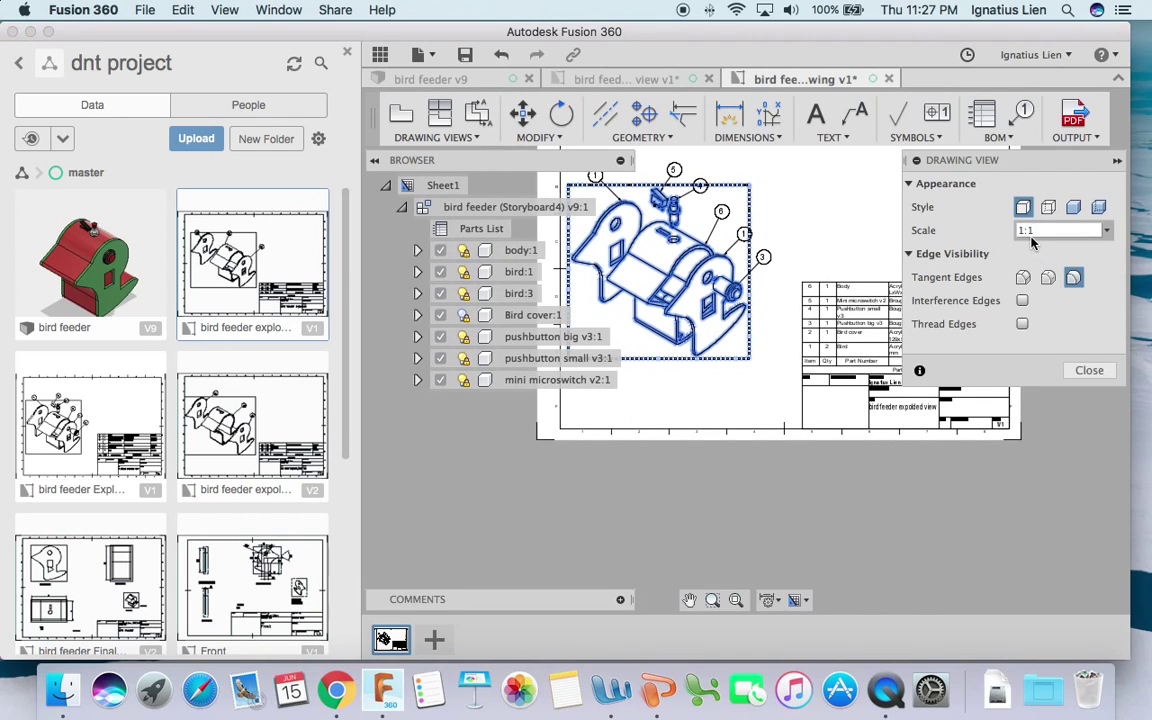
left_click(1080, 370)
- Add the text note "SCALE: 1:1" below the exploded view, just beside the title block
left_click(820, 116)
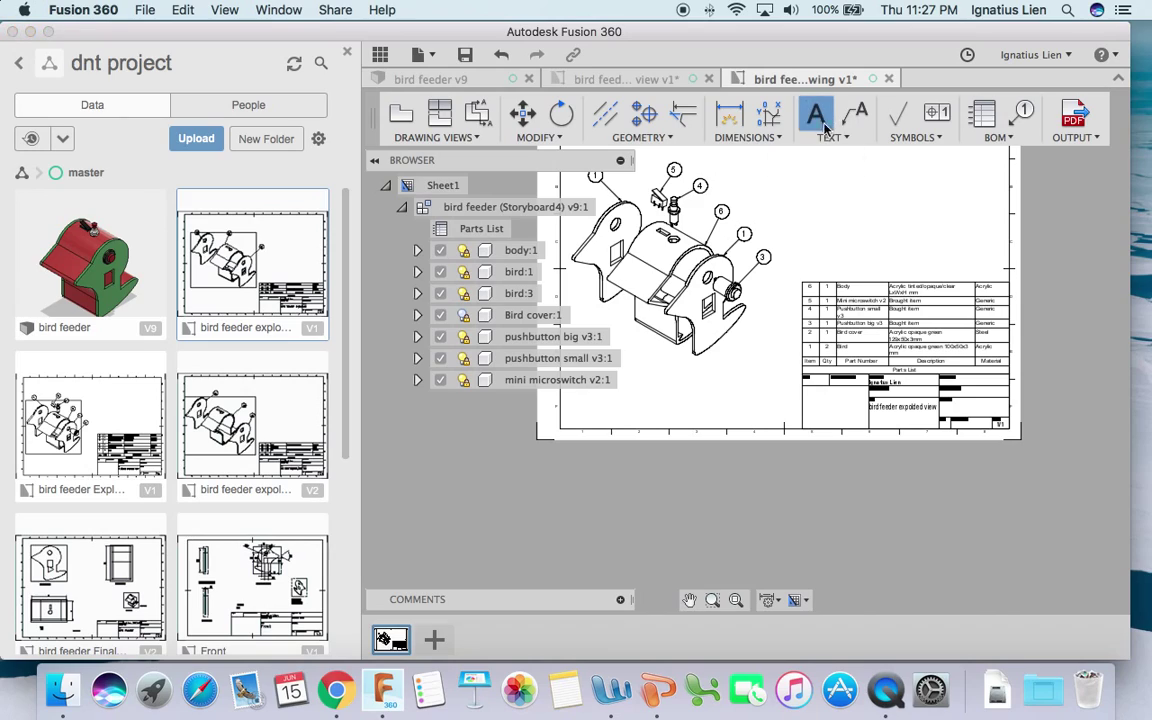
left_click(712, 407)
left_click(747, 395)
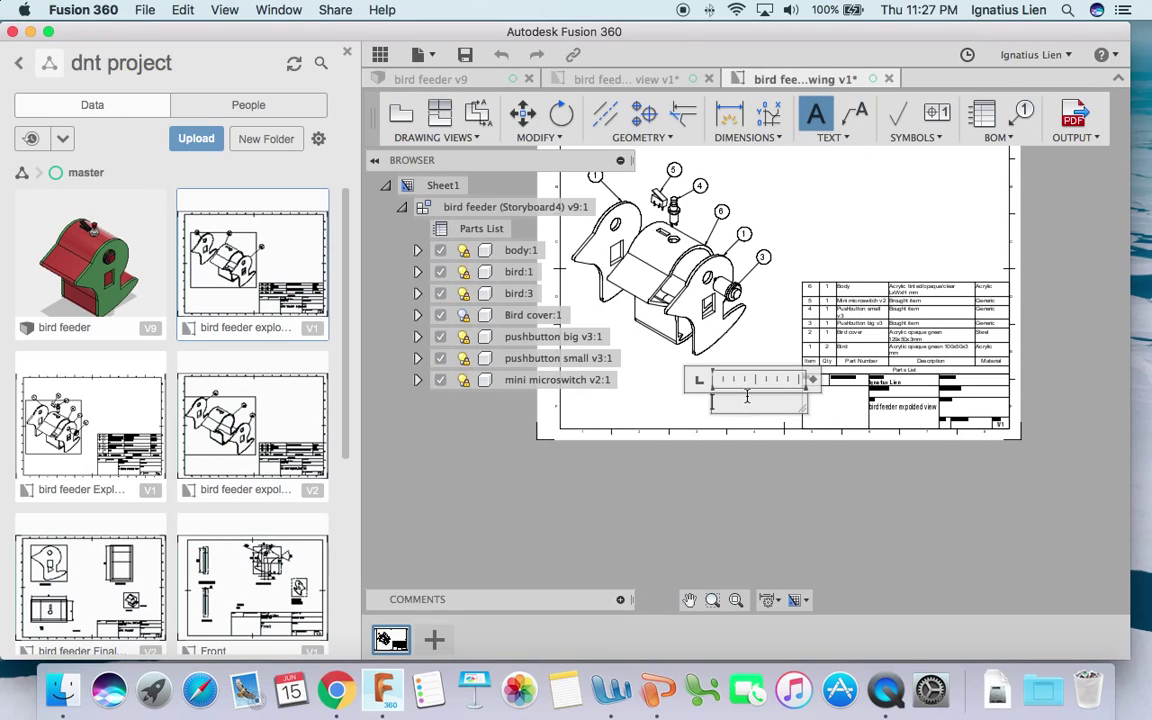
type("SCA")
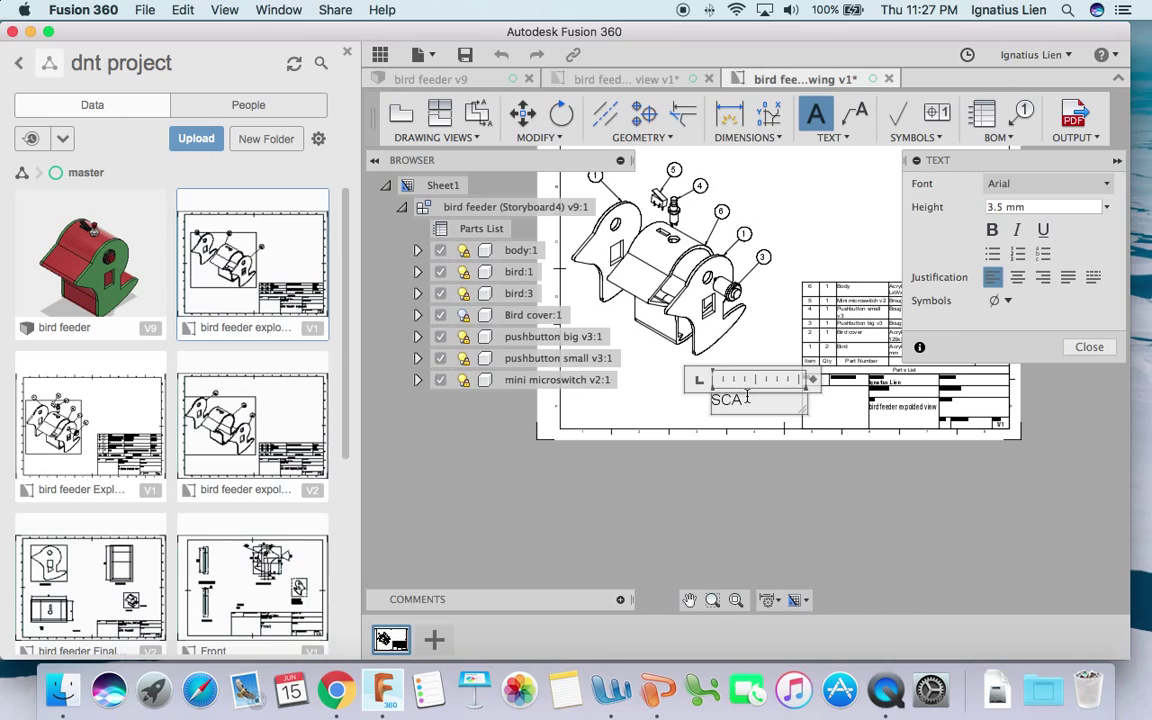
type("LE: 1:1")
left_click(1064, 350)
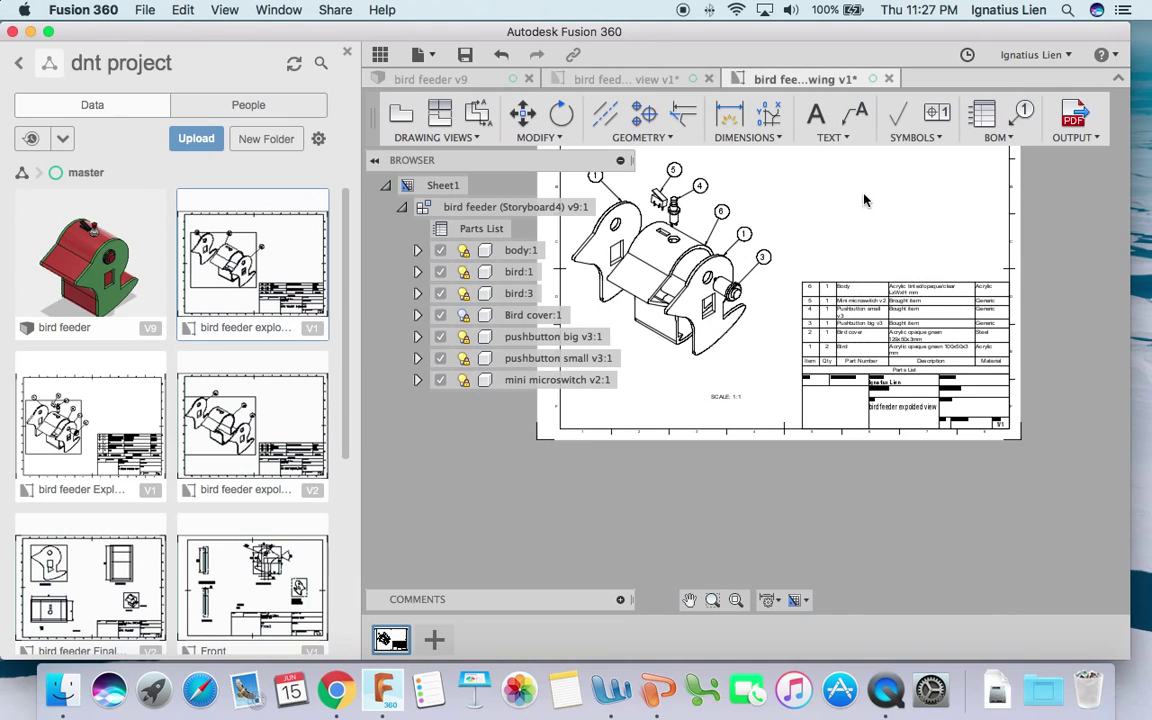
- Select the exploded view on the sheet
scroll(868, 235, "up", 3)
scroll(868, 235, "down", 5)
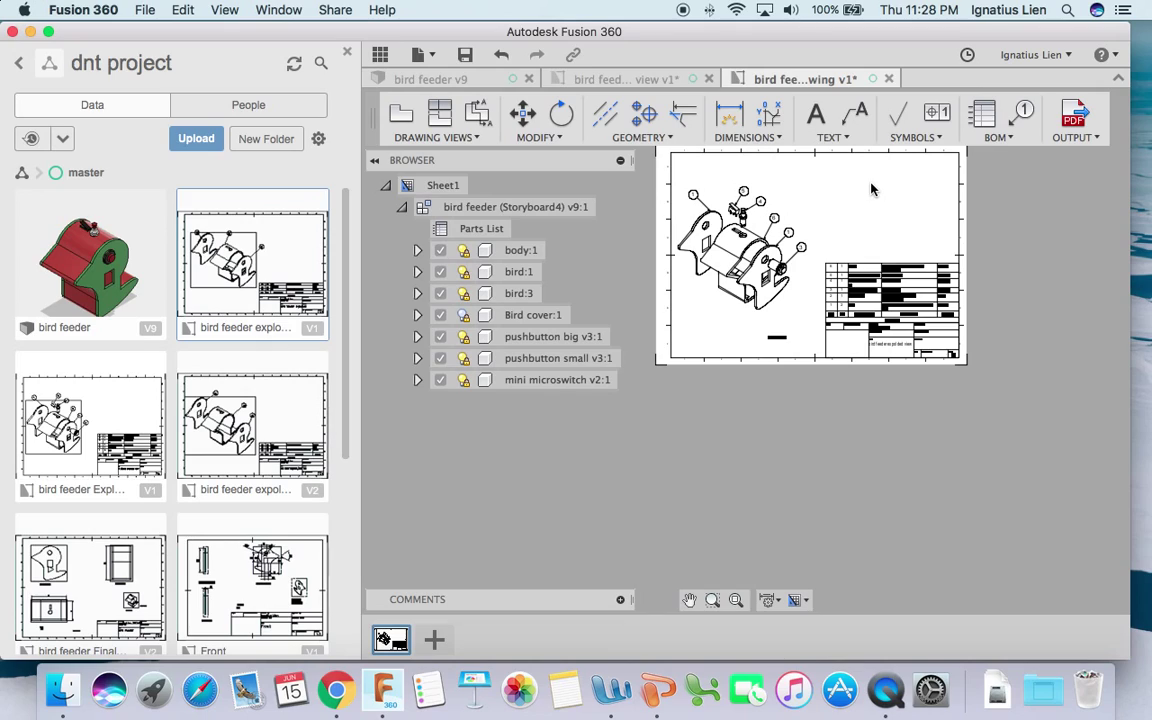
left_click(690, 225)
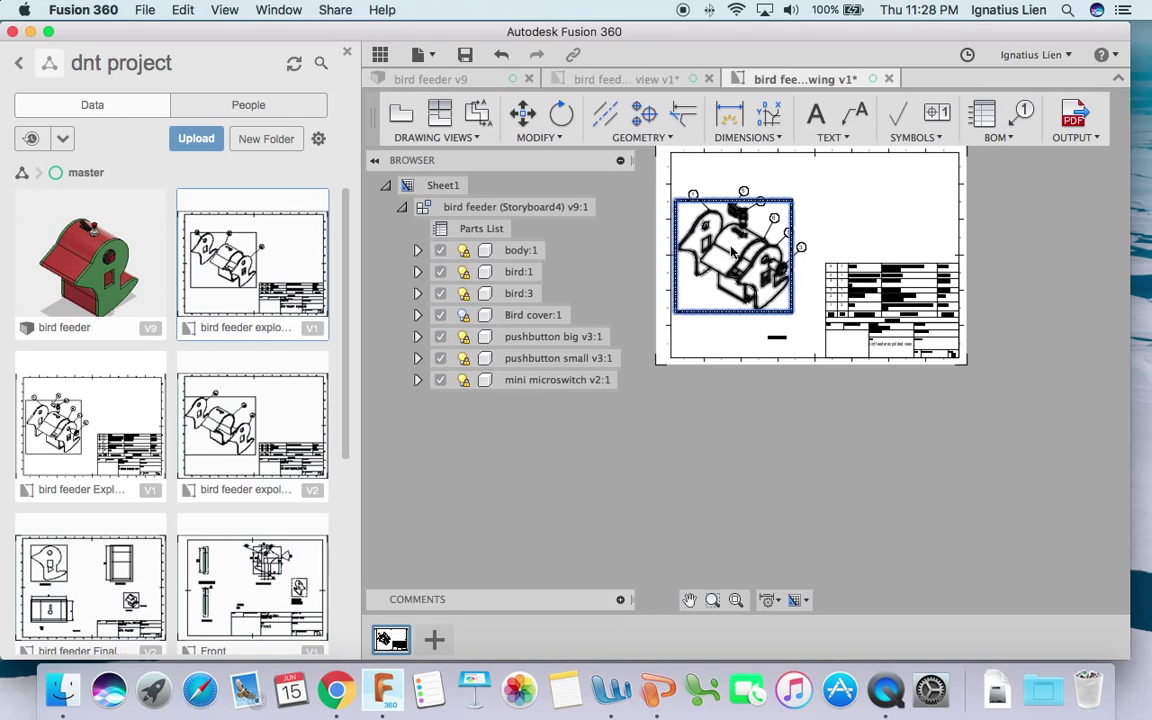